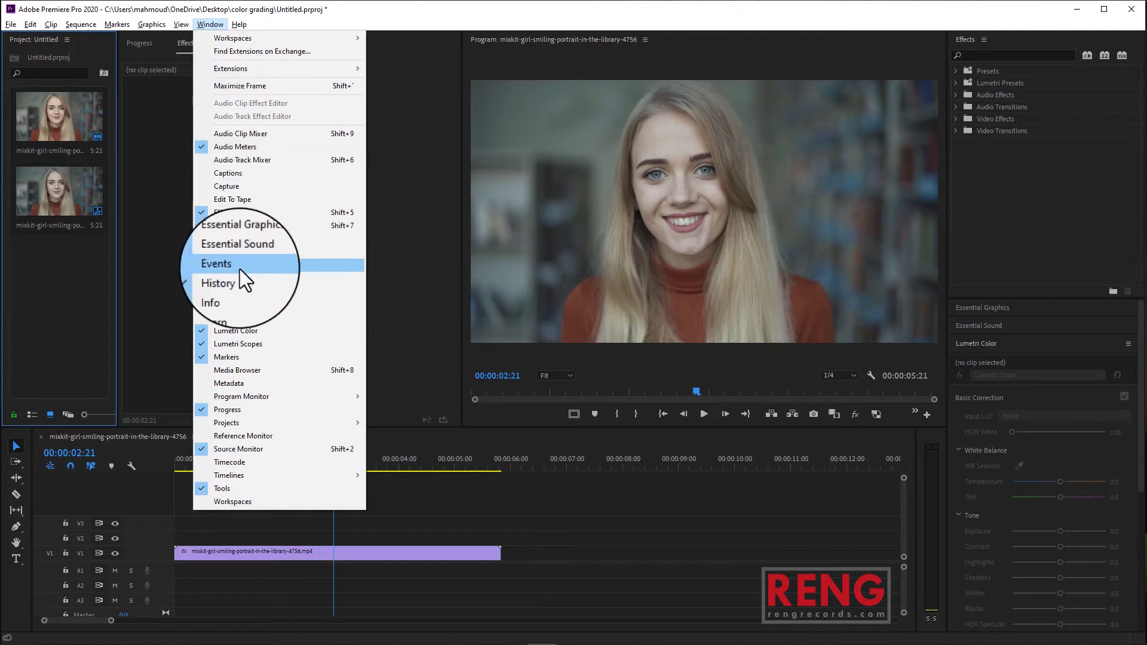
- Create a new adjustment layer in the project with the default settings
mouse_move(318, 424)
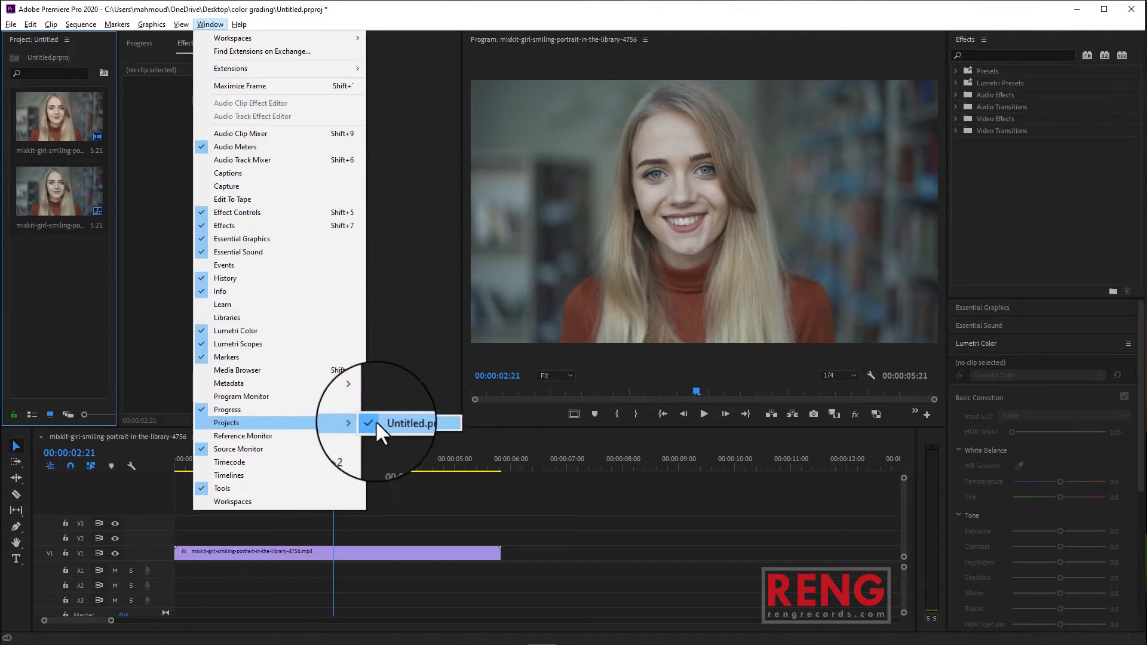
left_click(66, 313)
right_click(46, 274)
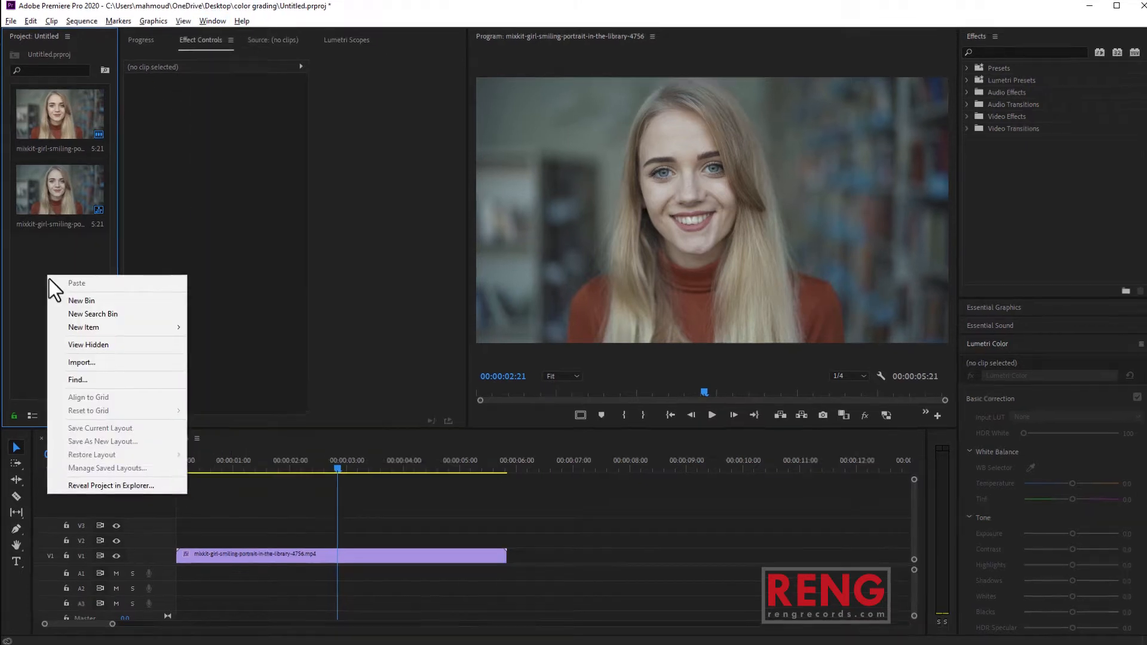
mouse_move(156, 325)
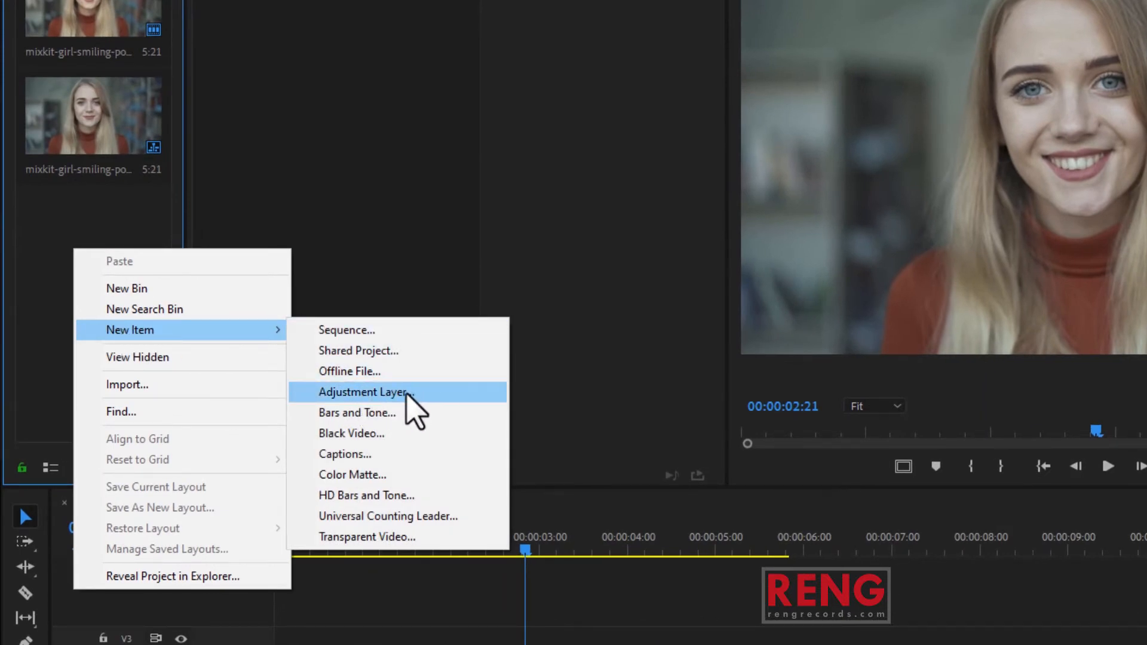
left_click(405, 392)
left_click(932, 402)
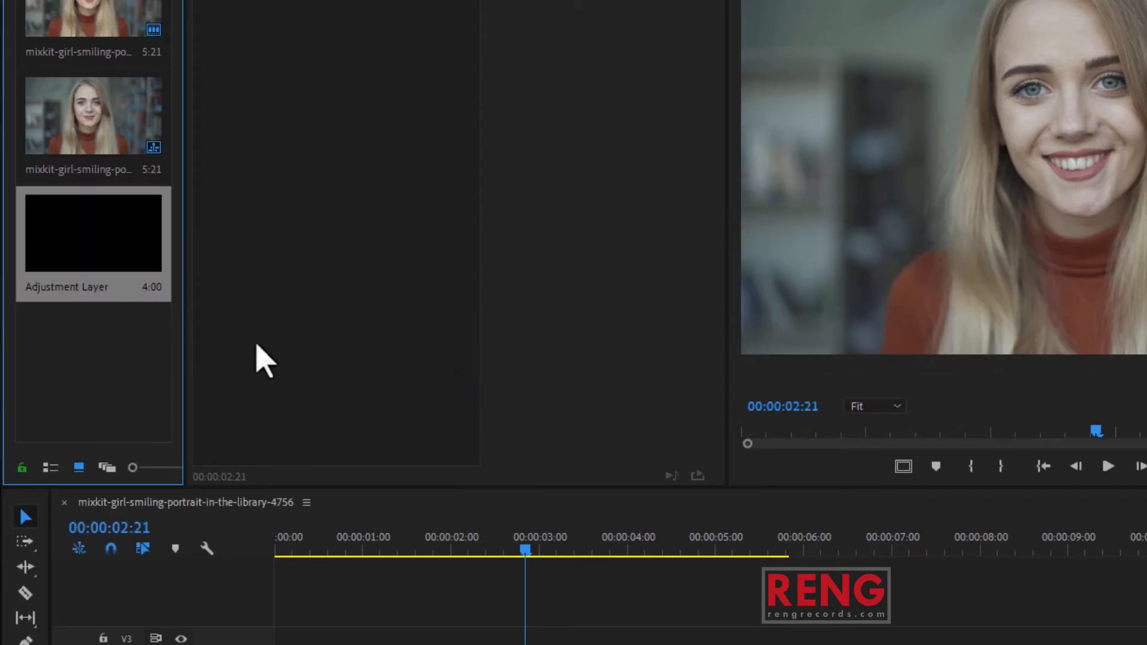
- Rename the new adjustment layer as color
left_click(67, 288)
type("colo")
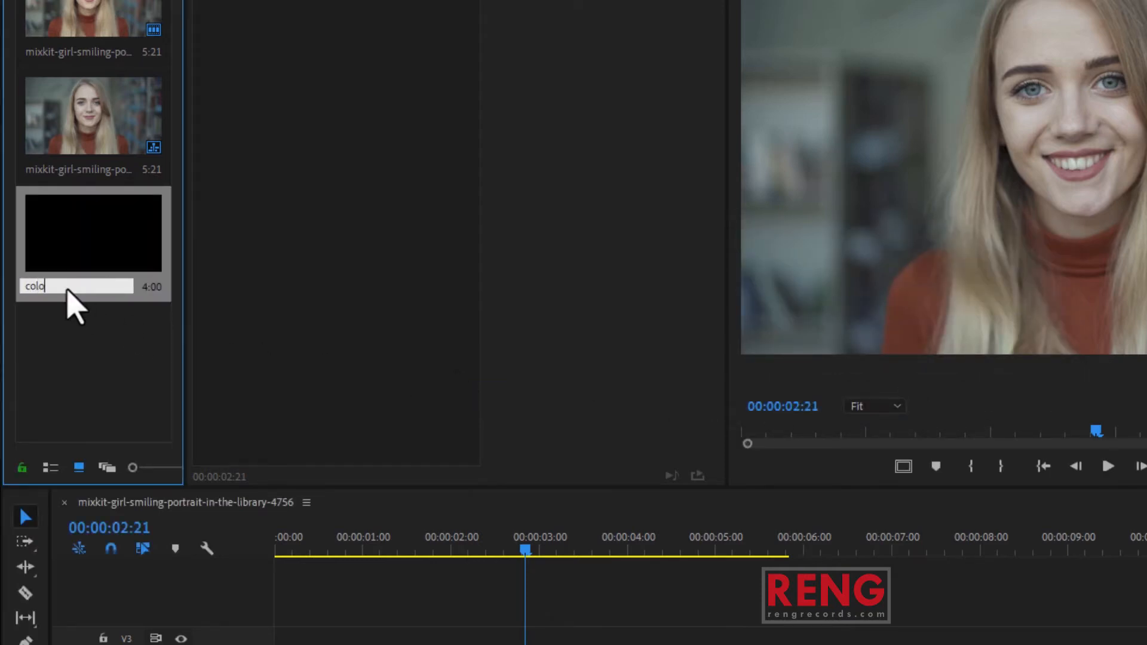
type("r")
left_click(76, 333)
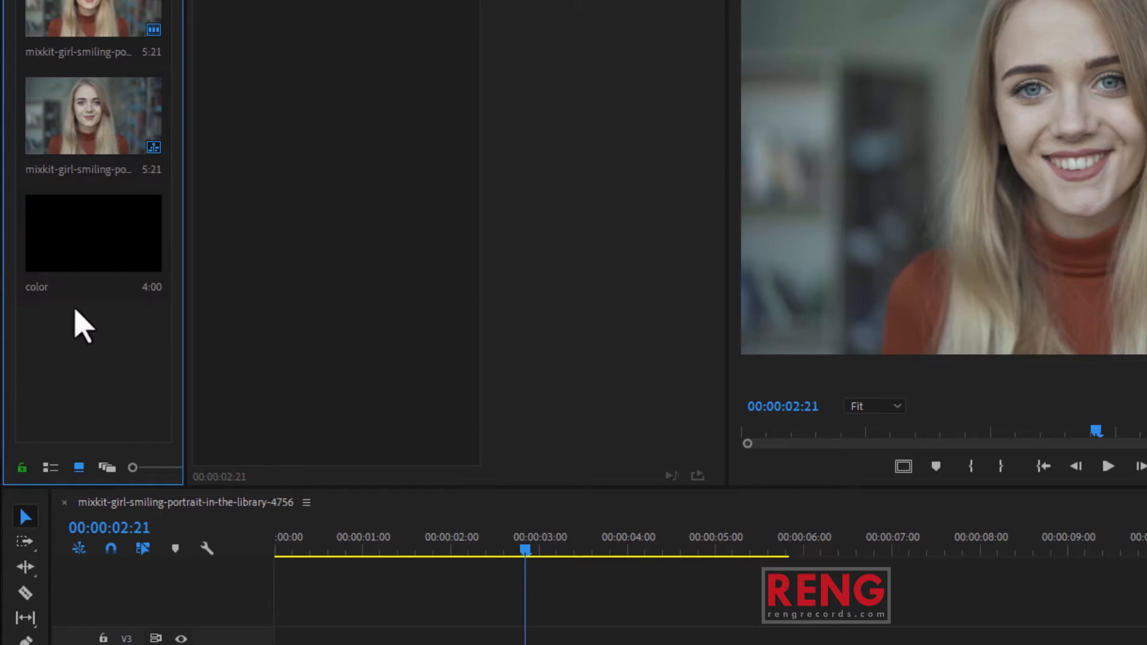
- Place the color adjustment layer at the start of track V2 and extend it to the end of the video clip
left_click(89, 263)
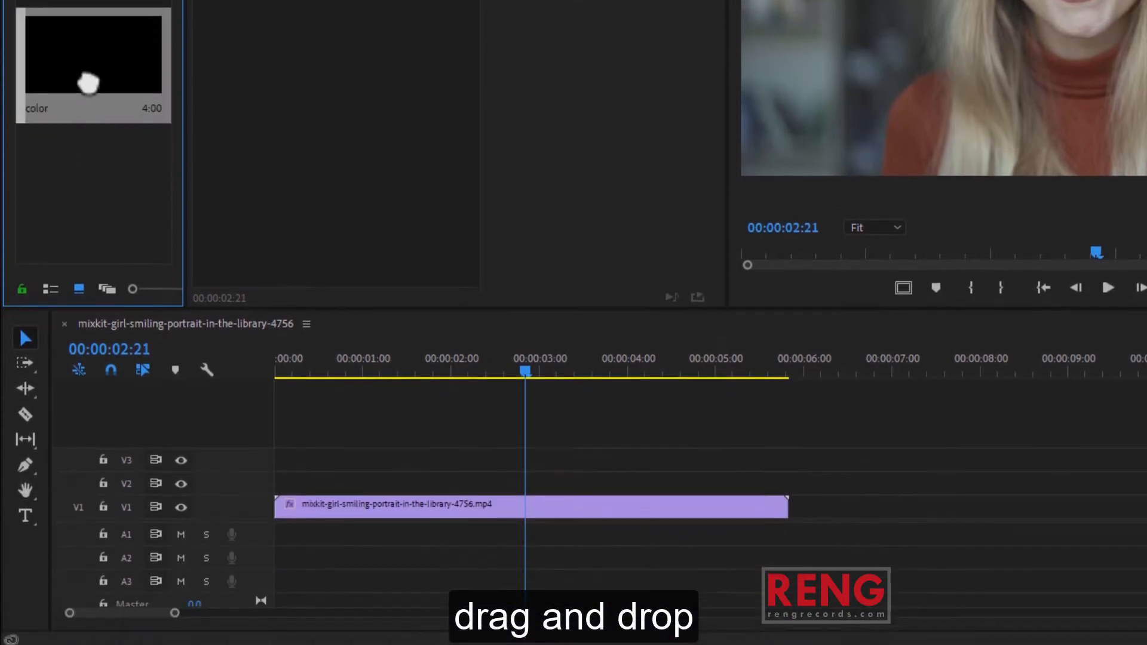
left_click_drag(88, 83, 298, 484)
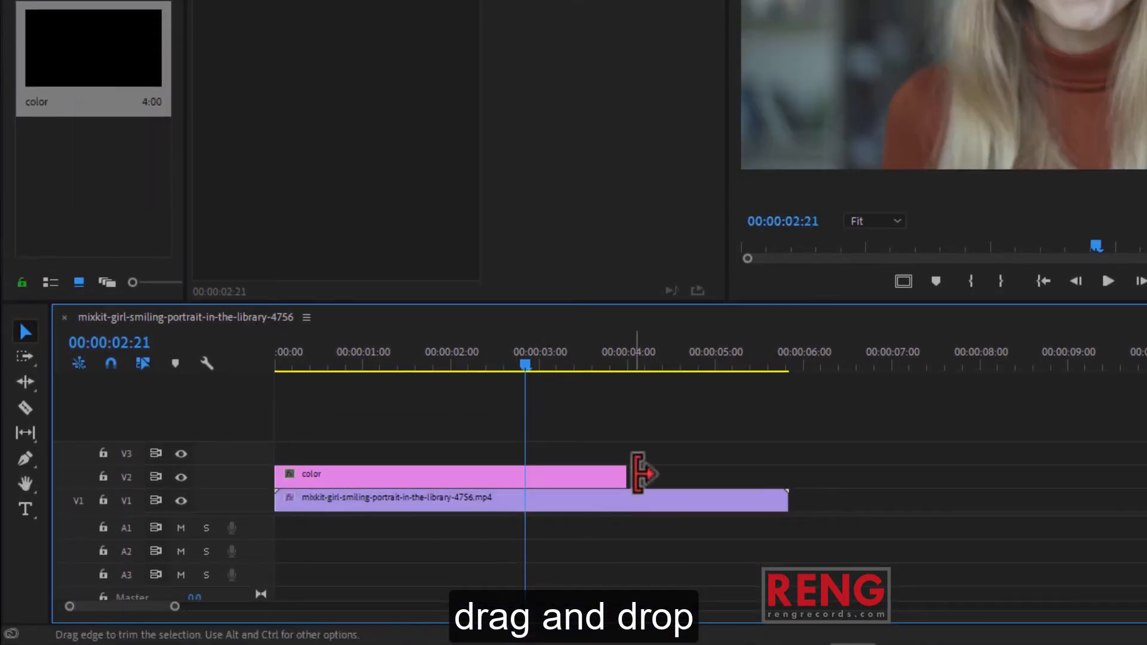
left_click_drag(629, 476, 790, 479)
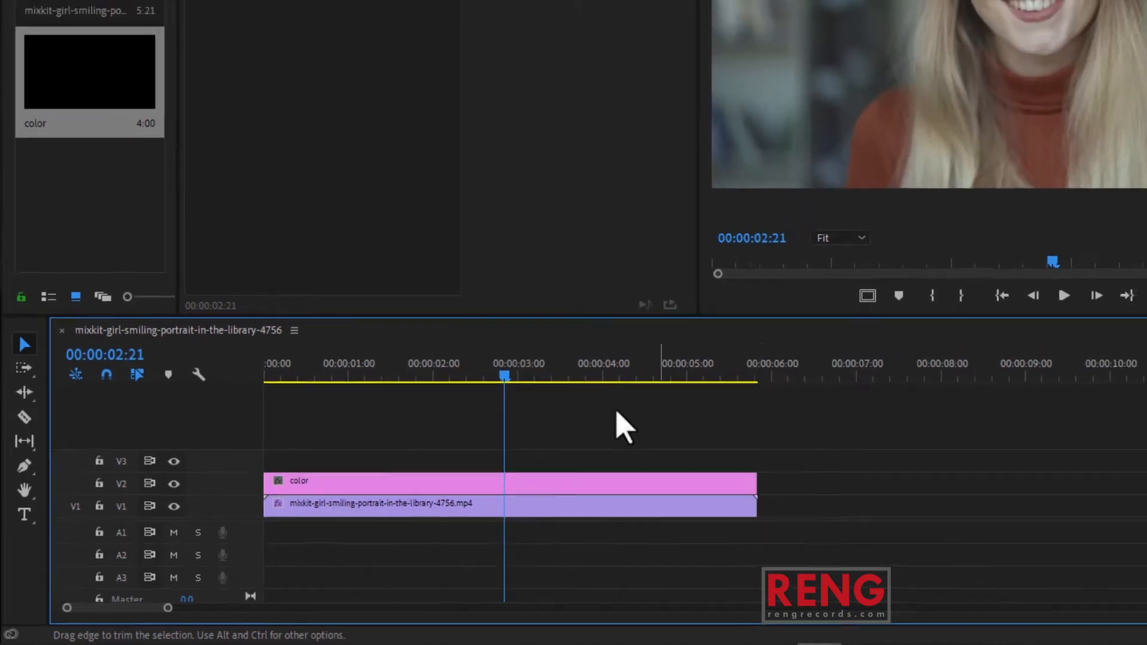
- Move the playhead to 00:00:03:00 and select the color adjustment layer on V2
left_click(555, 361)
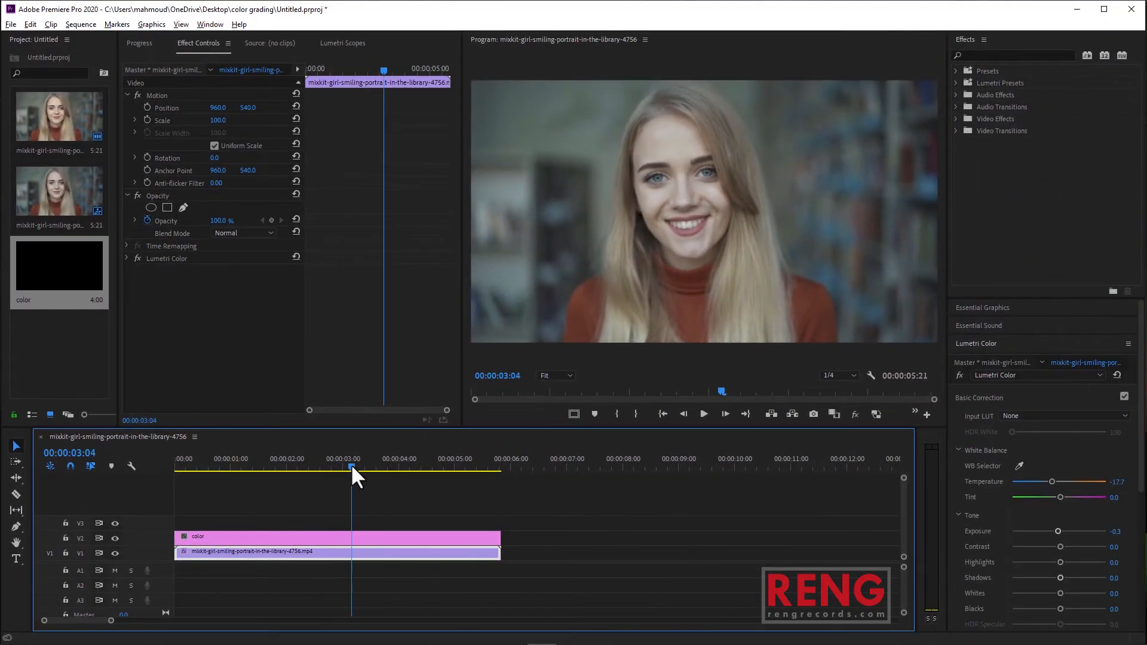
left_click_drag(351, 469, 343, 469)
left_click(349, 528)
left_click(347, 536)
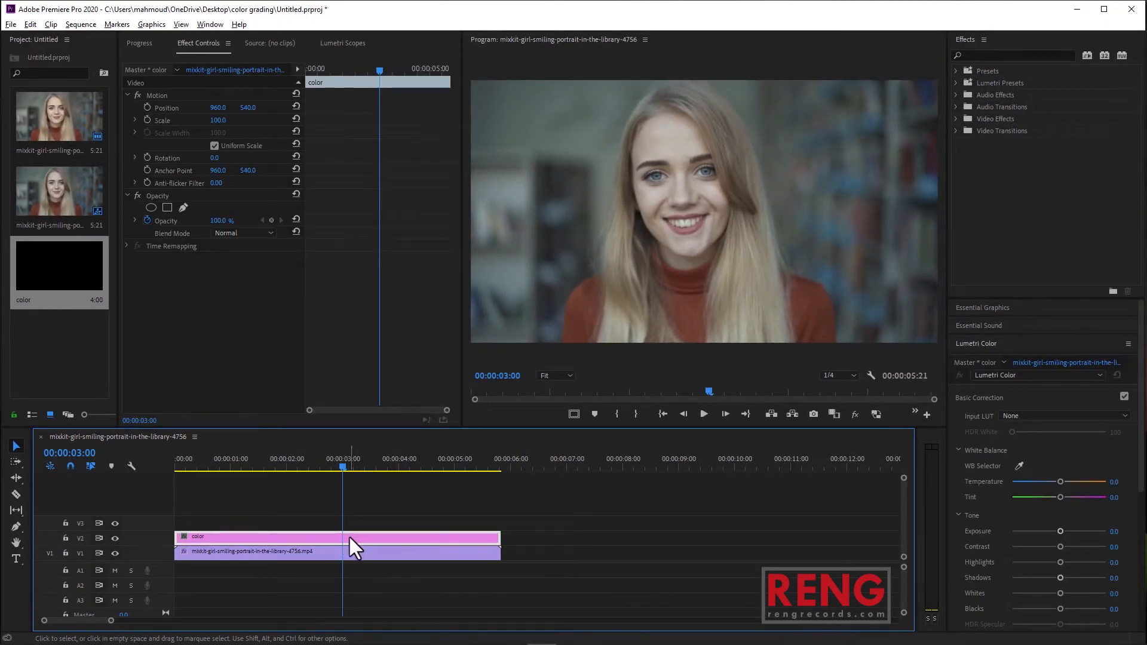
- Search the effects for "lumetri color" and apply the Lumetri Color effect to the color adjustment layer on V2
left_click(202, 22)
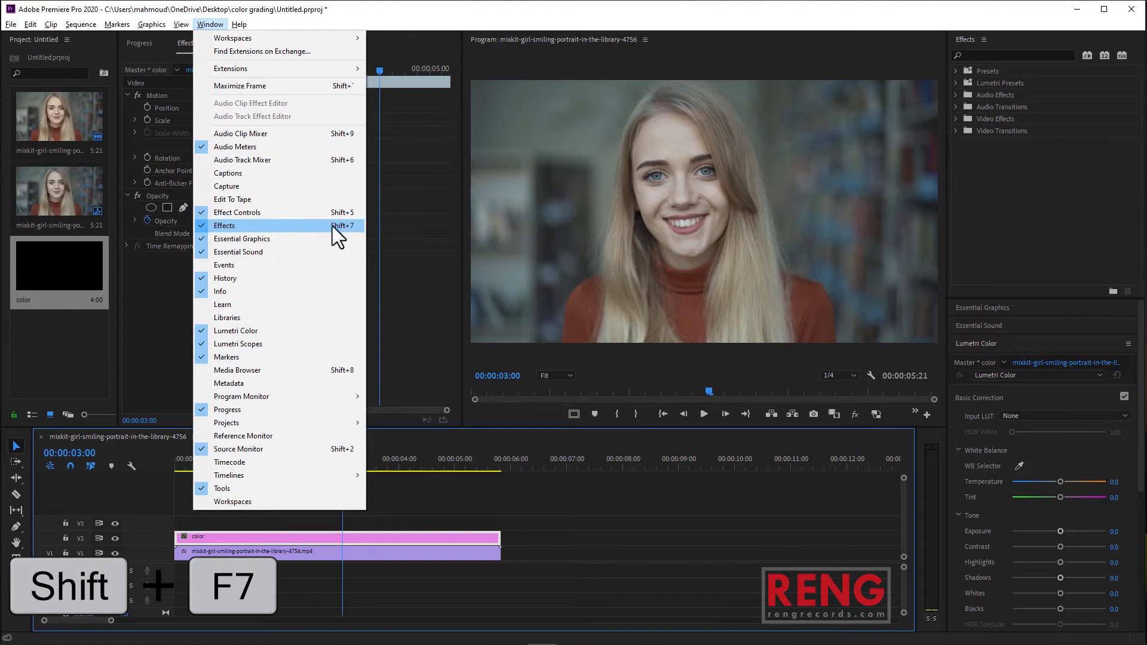
left_click(257, 225)
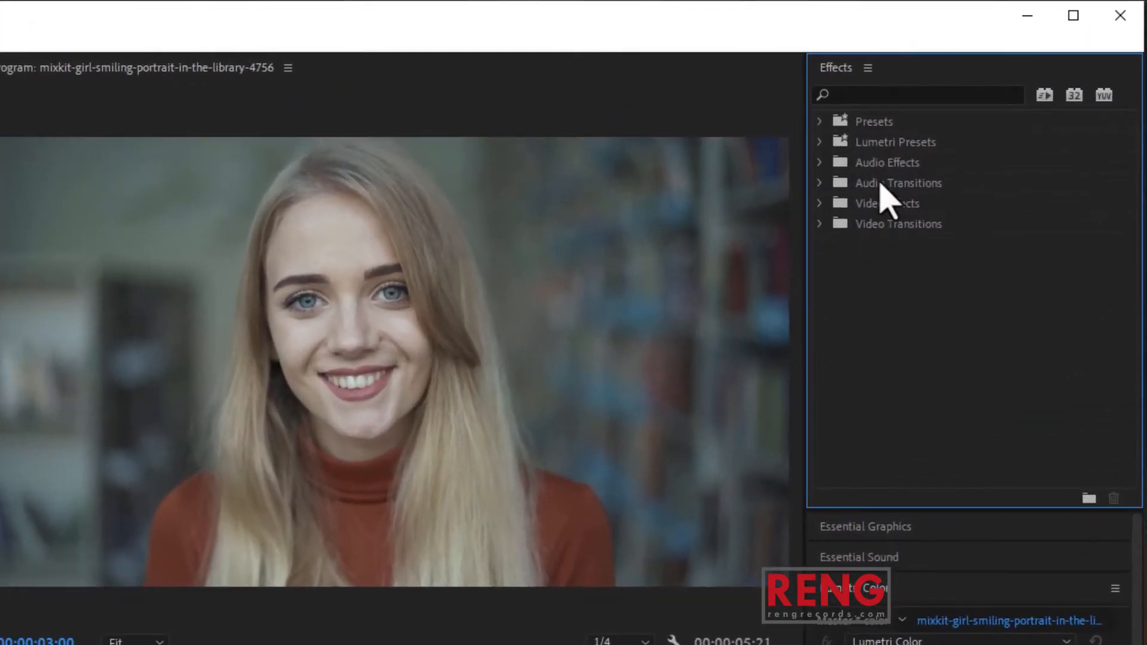
left_click(851, 93)
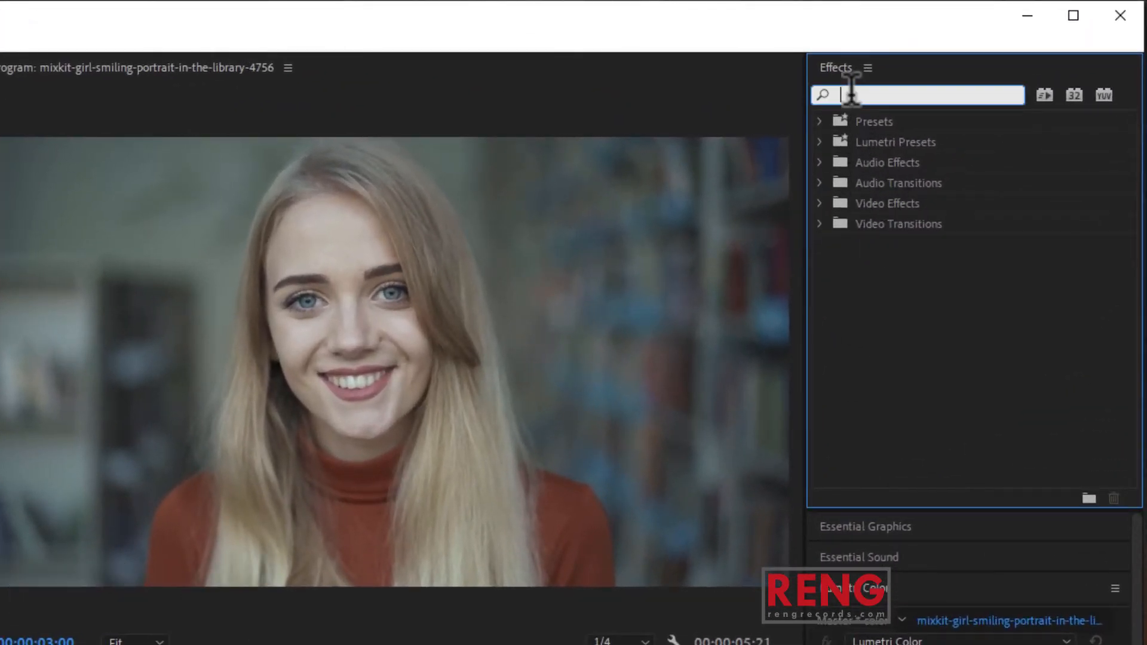
type("lume")
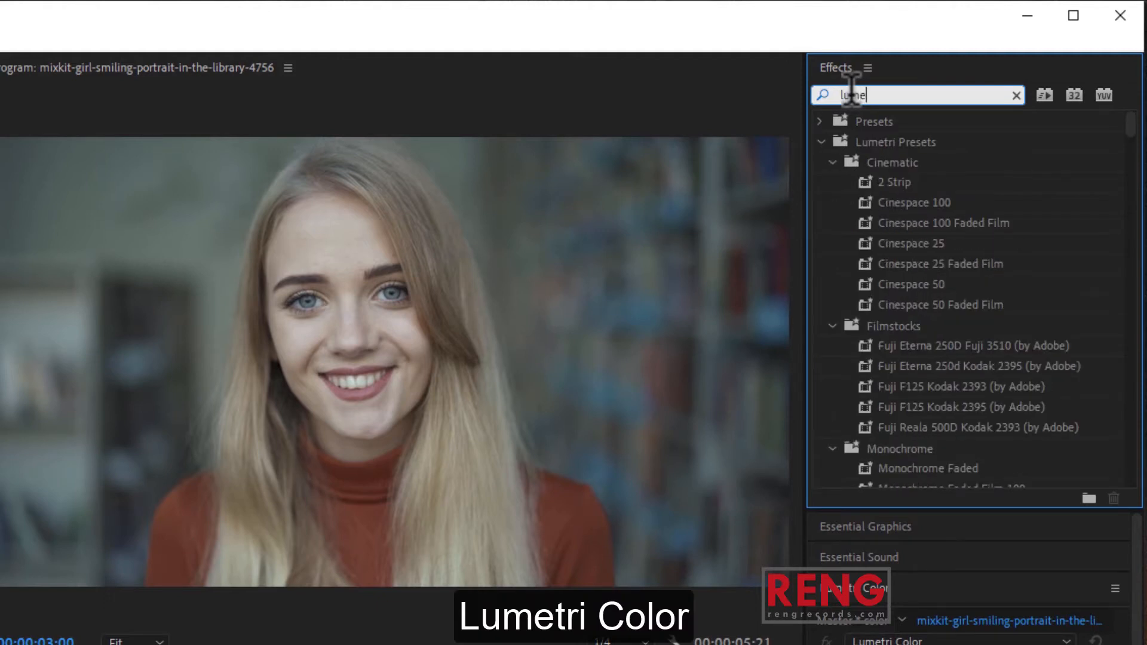
type("tri color")
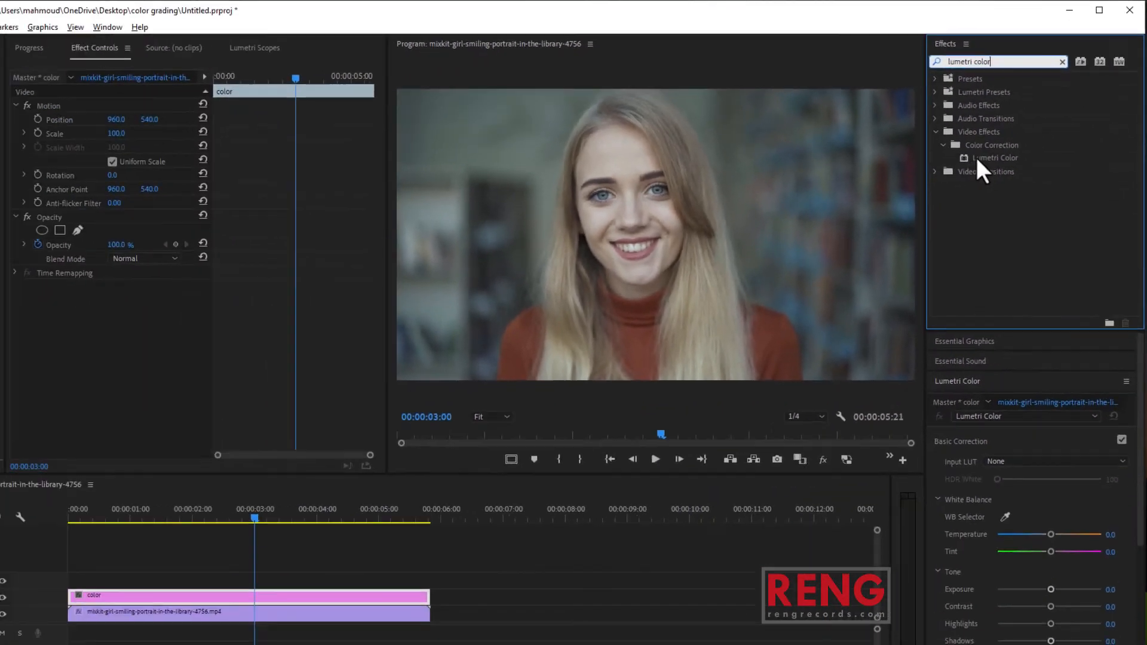
left_click(985, 159)
left_click_drag(988, 157, 356, 601)
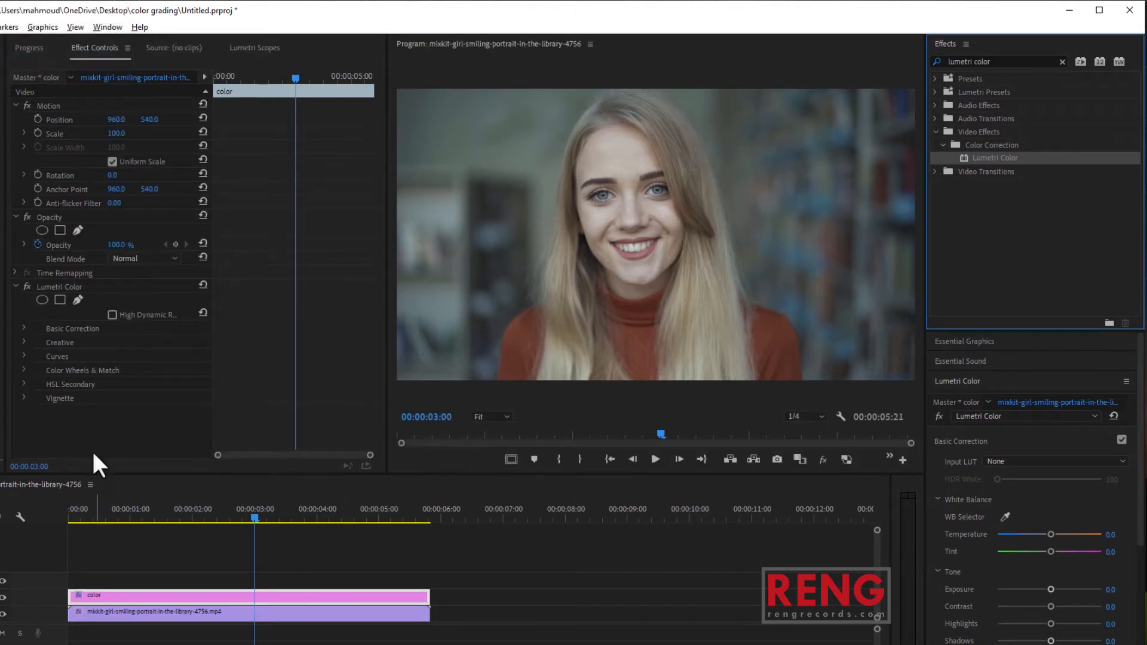
left_click(206, 594)
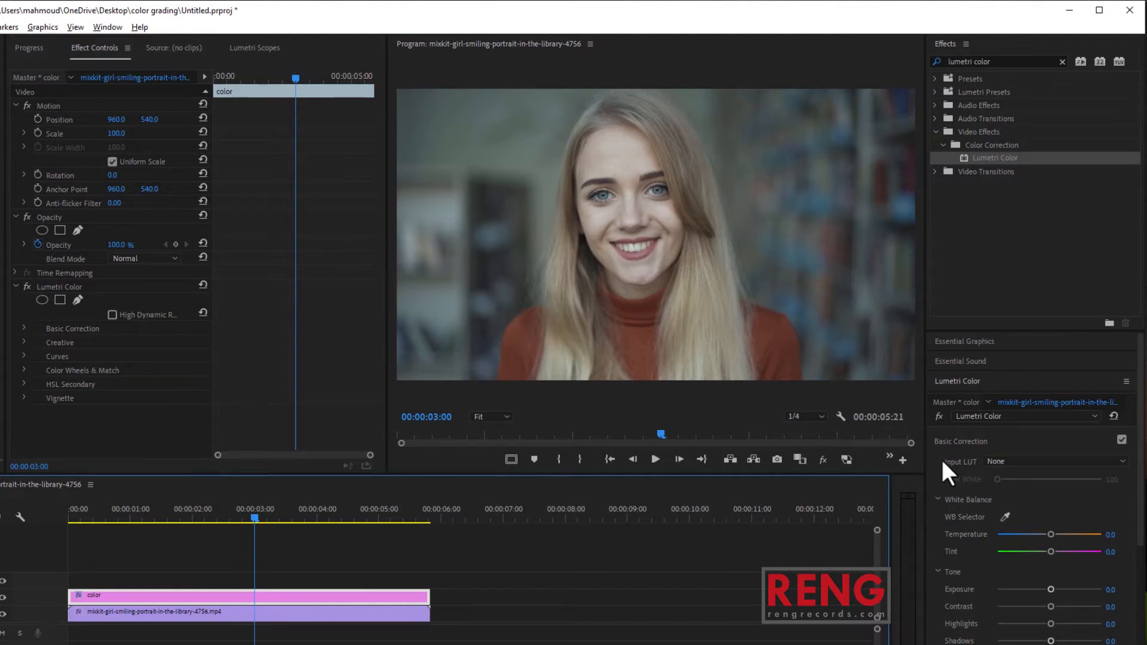
- Display the Lumetri Scopes to monitor the colour levels of the current frame
left_click(953, 382)
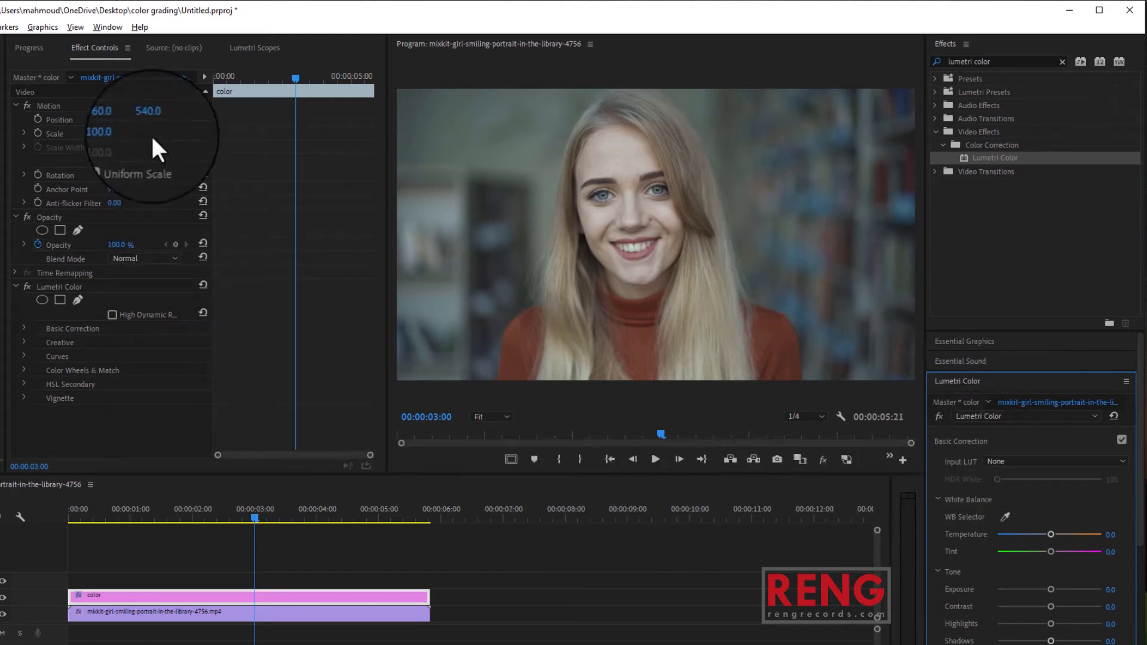
left_click(111, 27)
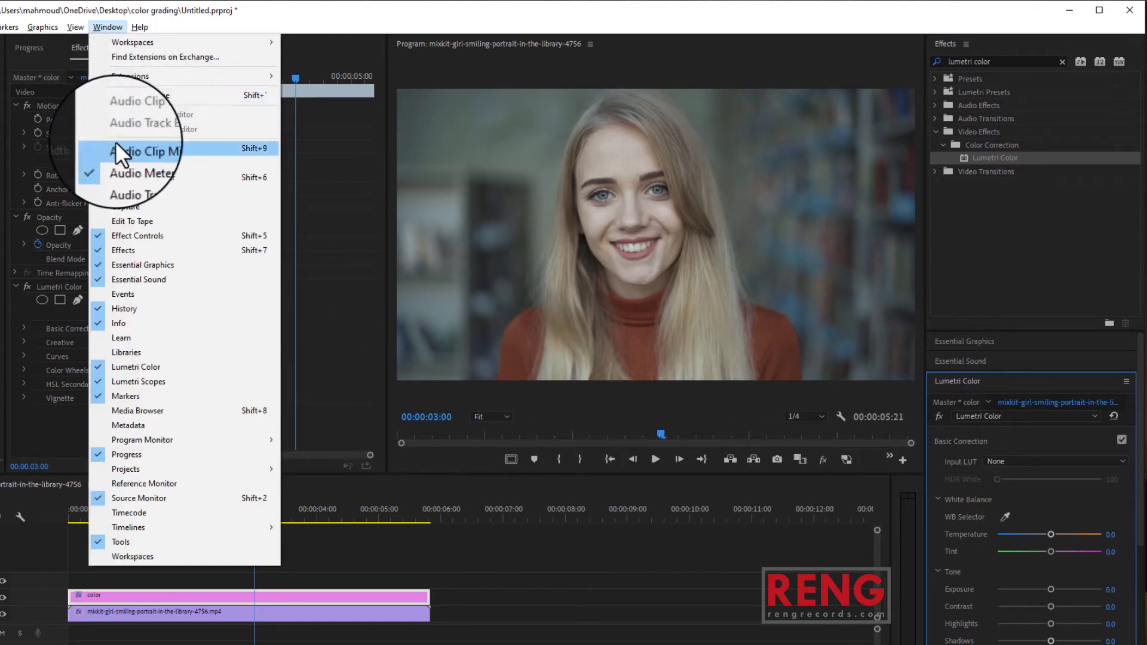
left_click(143, 381)
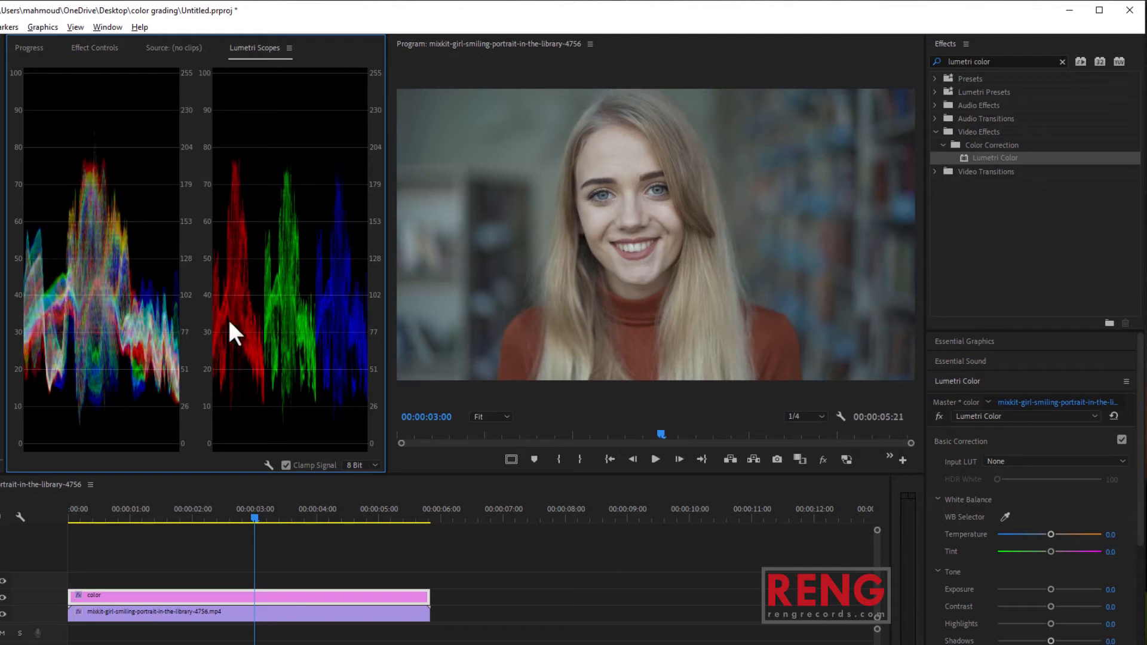
- Set the adjustment layer's temperature to -11.4, exposure to 0.4, contrast to 19.0, highlights to 1.3, shadows to -2.5 and whites to 19.0
left_click(328, 592)
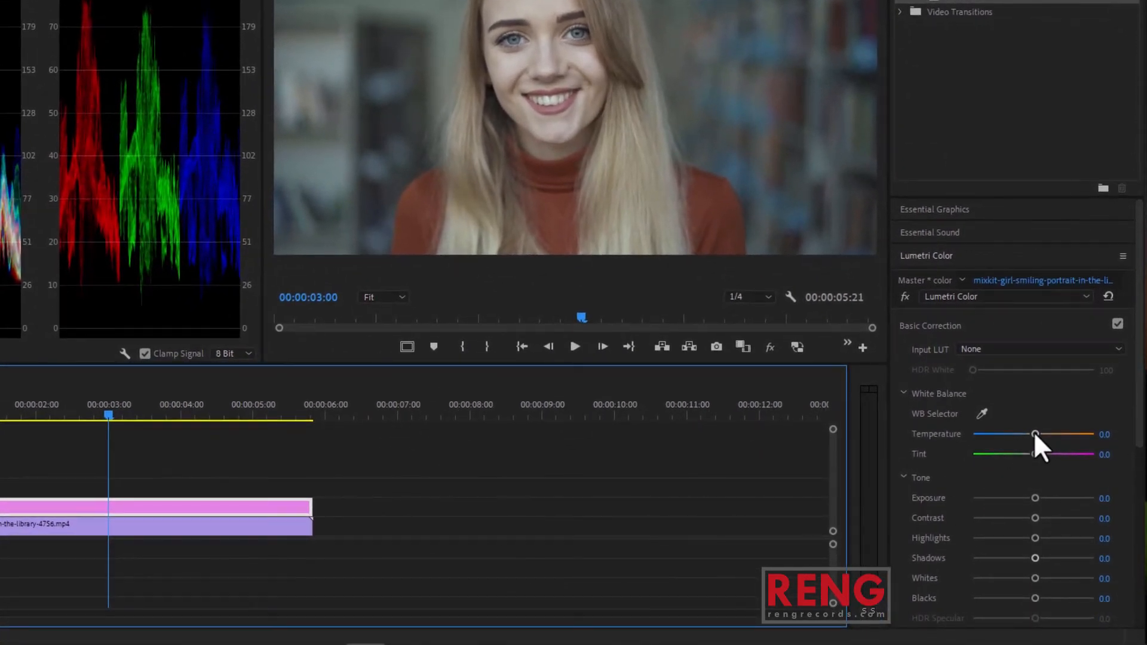
left_click_drag(1035, 435, 1026, 434)
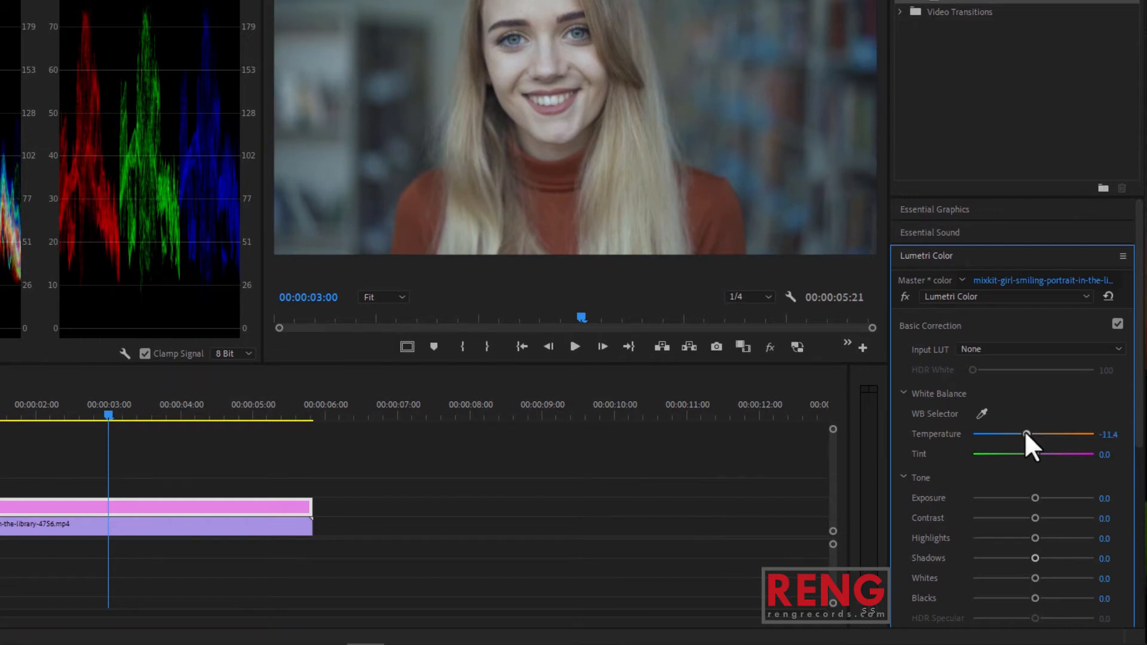
left_click_drag(1038, 497, 1045, 577)
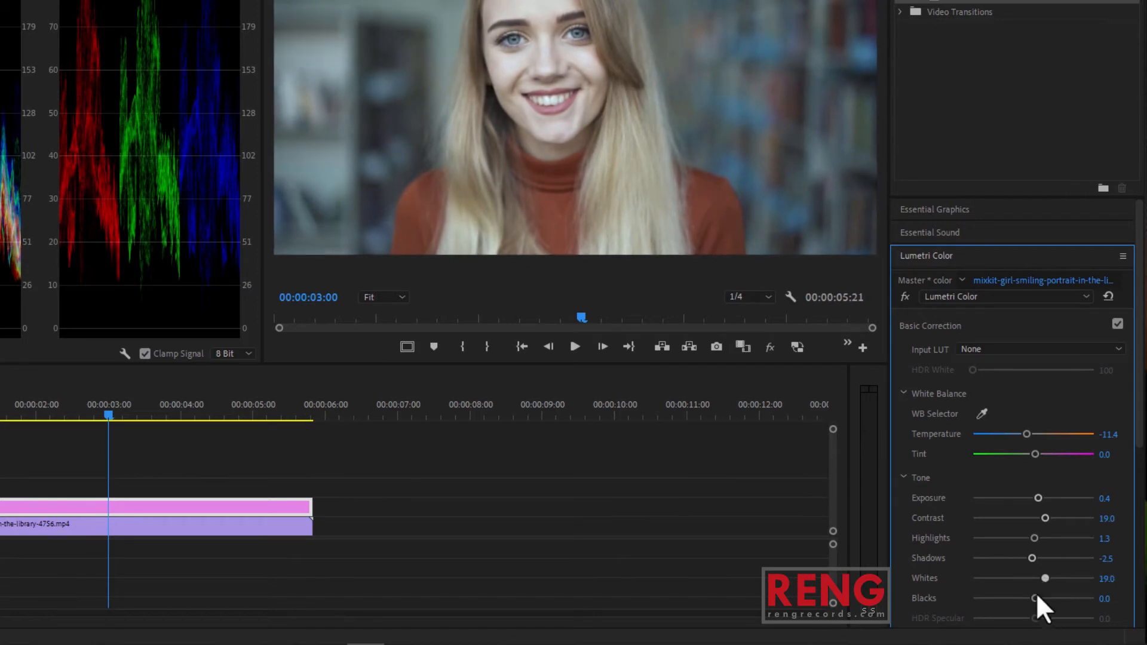
- Raise the adjustment layer's blacks to 11.4 and change its temperature to about -1.3 in the basic correction
scroll(1064, 478, "down", 3)
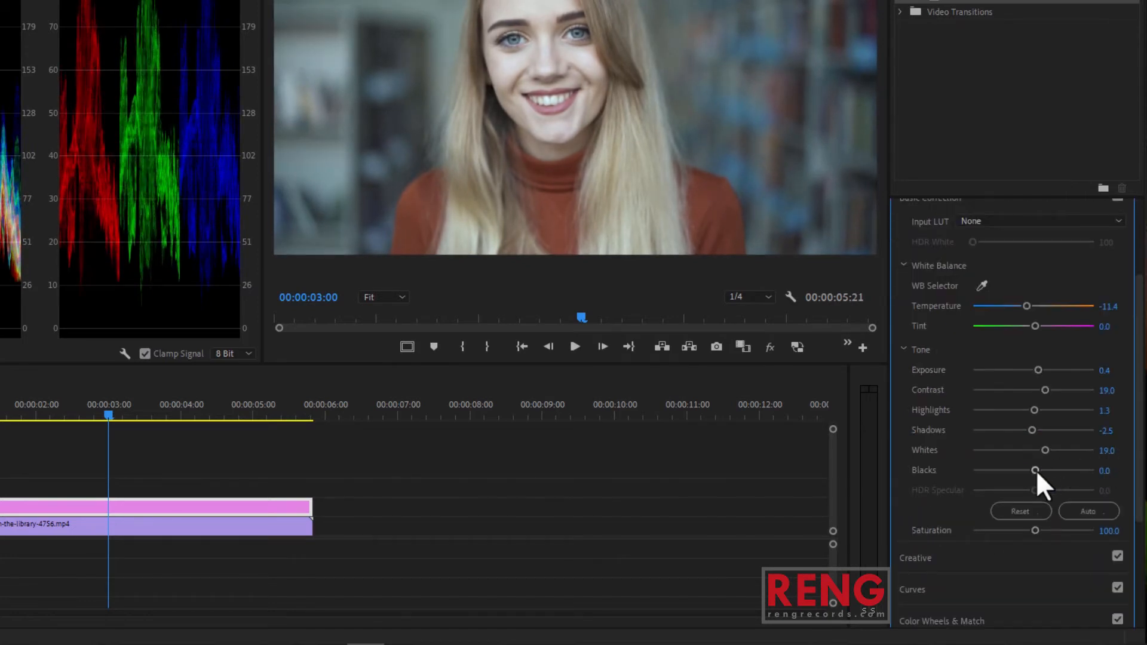
mouse_move(1036, 471)
left_mouse_down()
mouse_move(1060, 471)
mouse_move(1040, 472)
left_mouse_up()
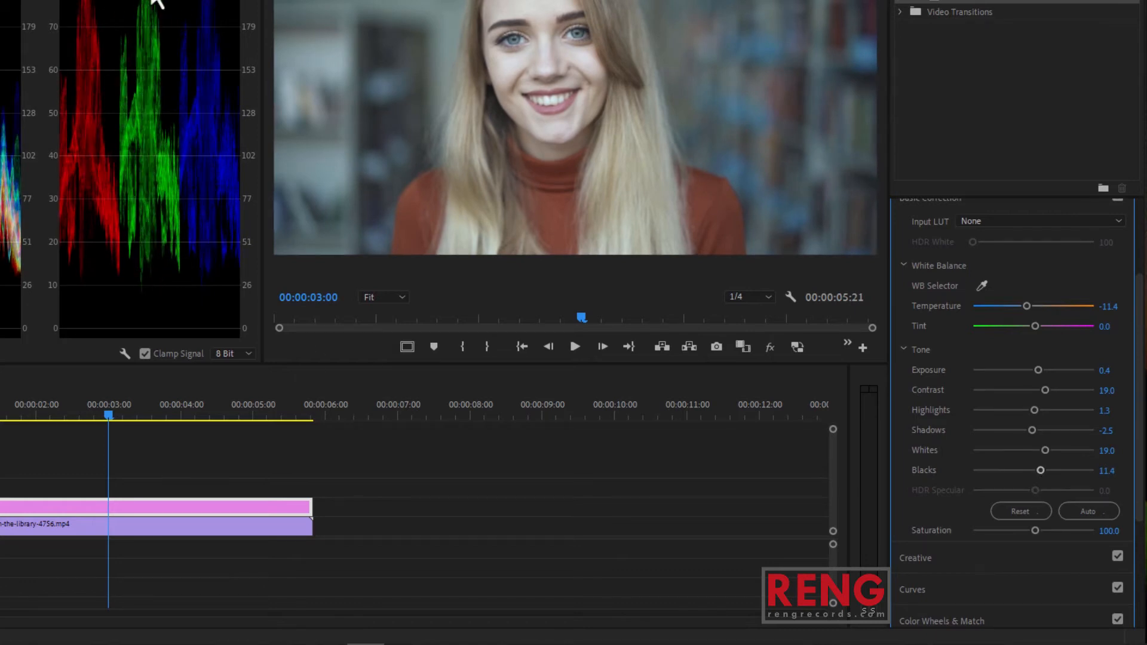
left_click(1032, 306)
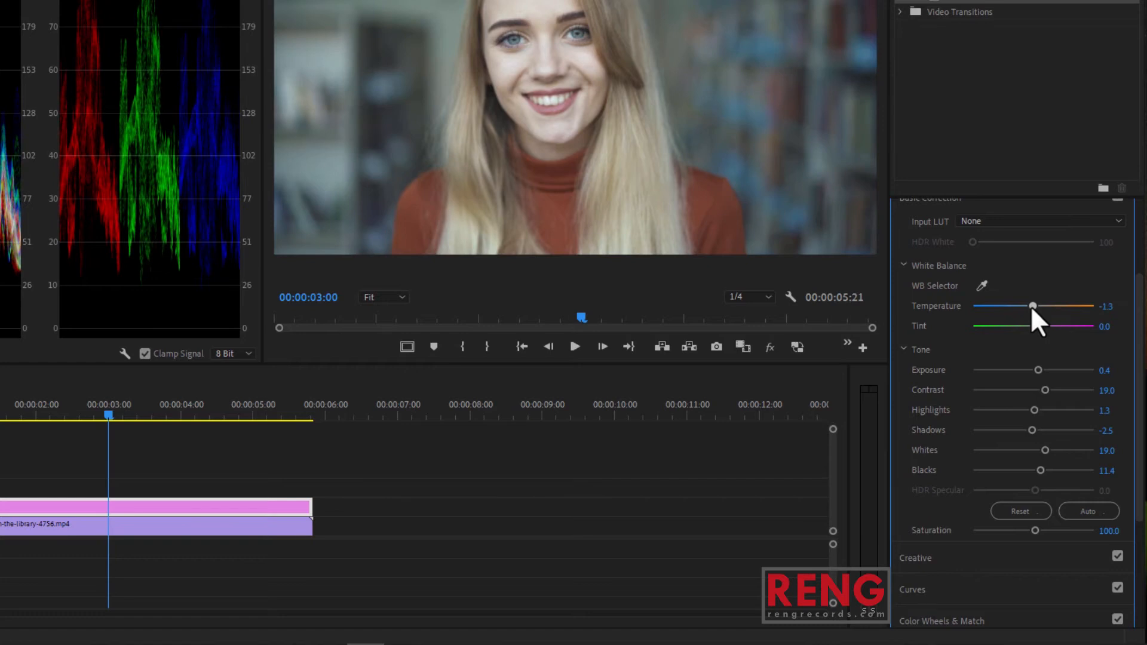
- Add shadow, midtone and highlight points to the white RGB curve and pull each slightly below the diagonal
left_click_drag(1138, 371, 1139, 492)
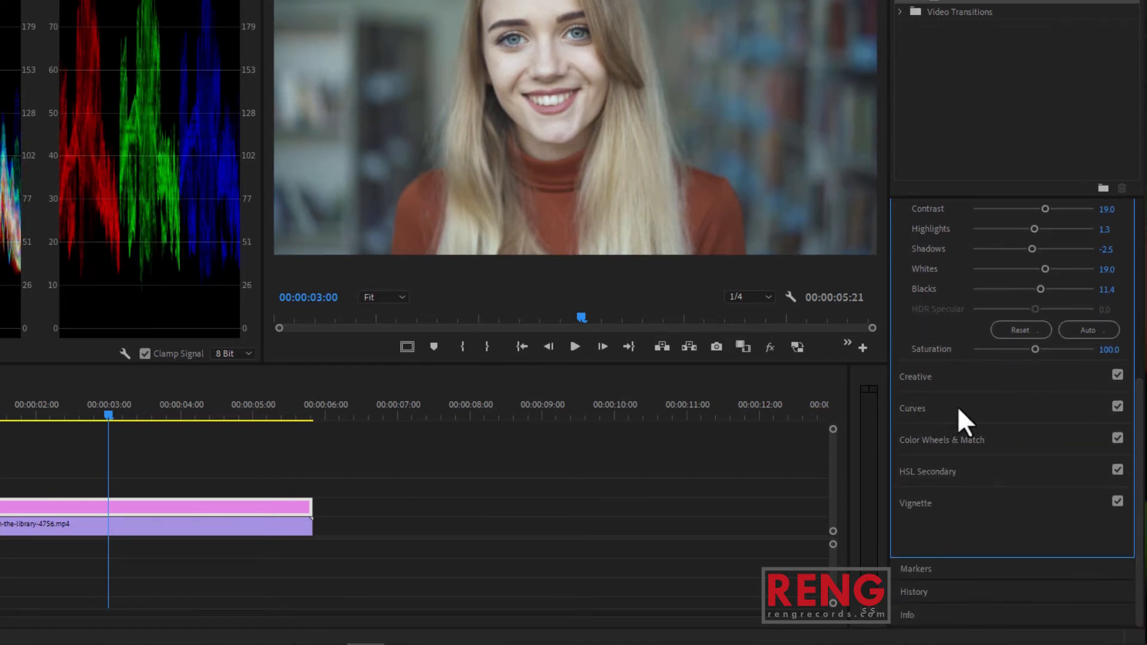
left_click(927, 409)
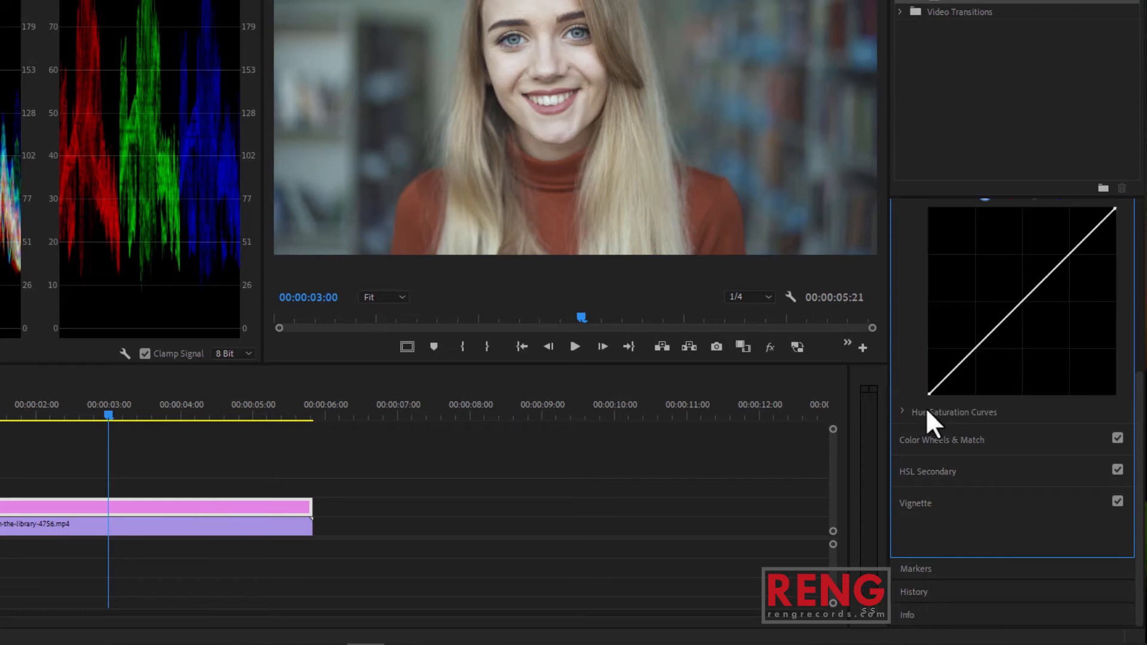
left_click(963, 360)
left_click(1019, 305)
left_click(1068, 256)
mouse_move(965, 361)
left_mouse_down()
mouse_move(982, 383)
mouse_move(971, 359)
left_mouse_up()
left_click_drag(1018, 305, 1018, 312)
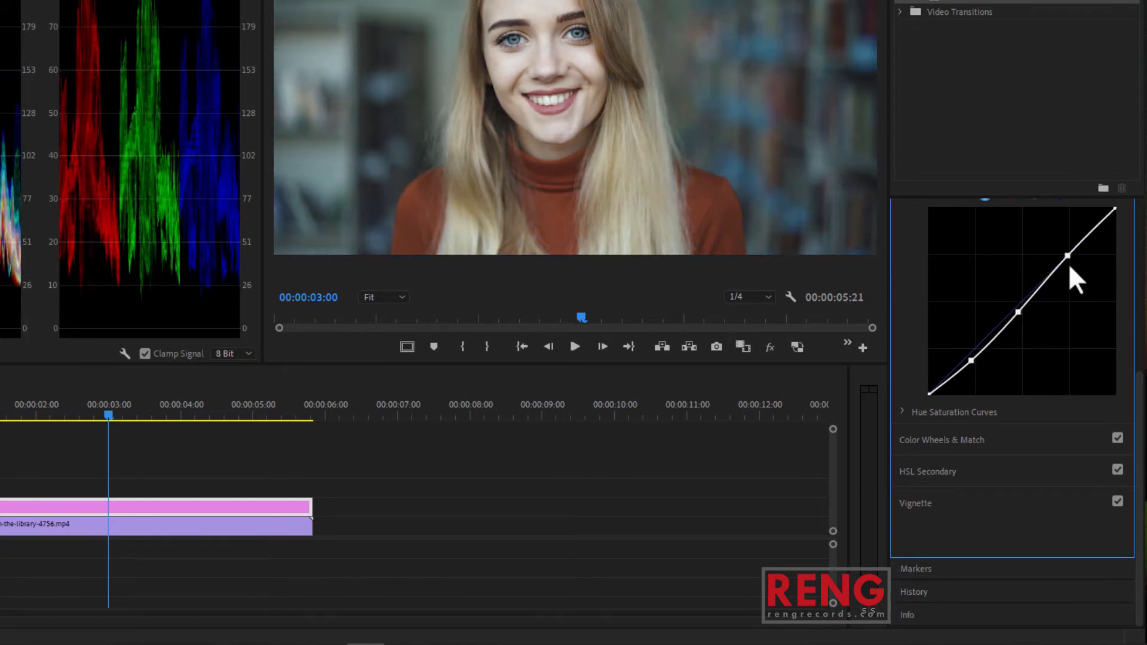
left_click_drag(1067, 256, 1073, 258)
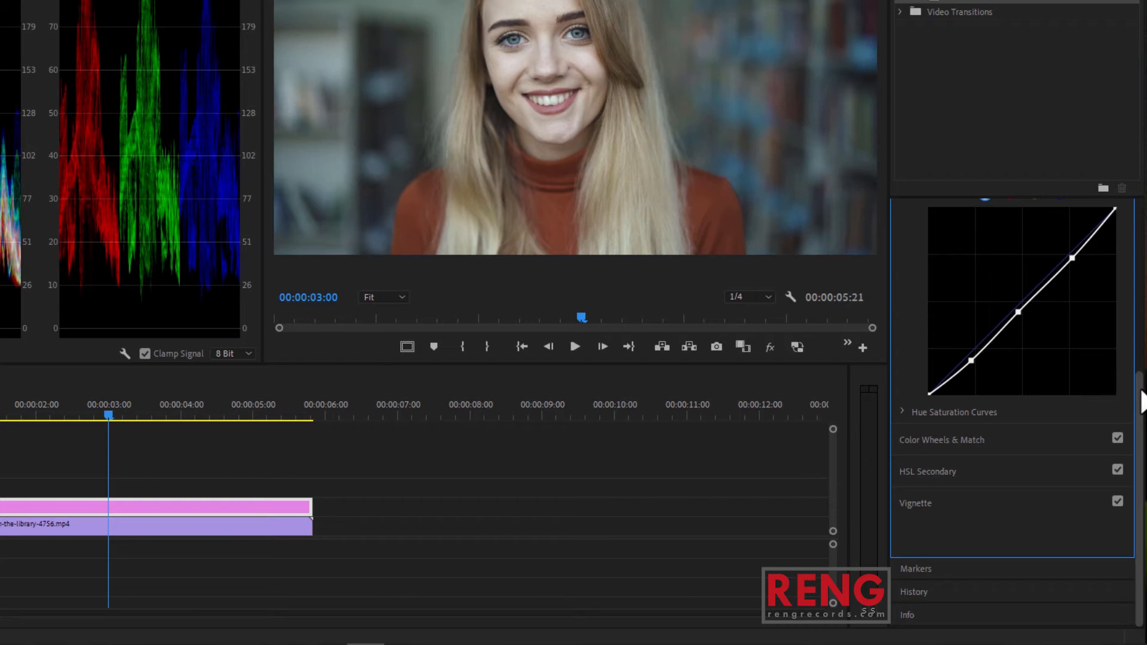
- Collapse the RGB curves and examine the Hue Saturation Curves from Hue vs Sat through Sat vs Sat
scroll(1139, 397, "up", 1)
scroll(1138, 397, "down", 1)
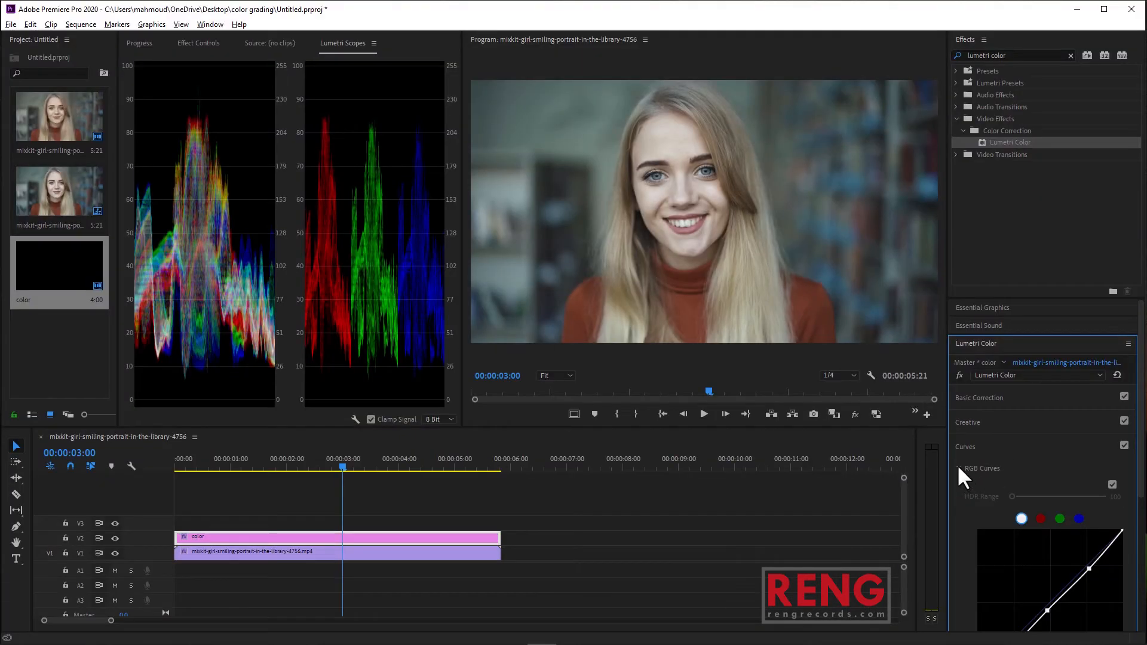
left_click(909, 417)
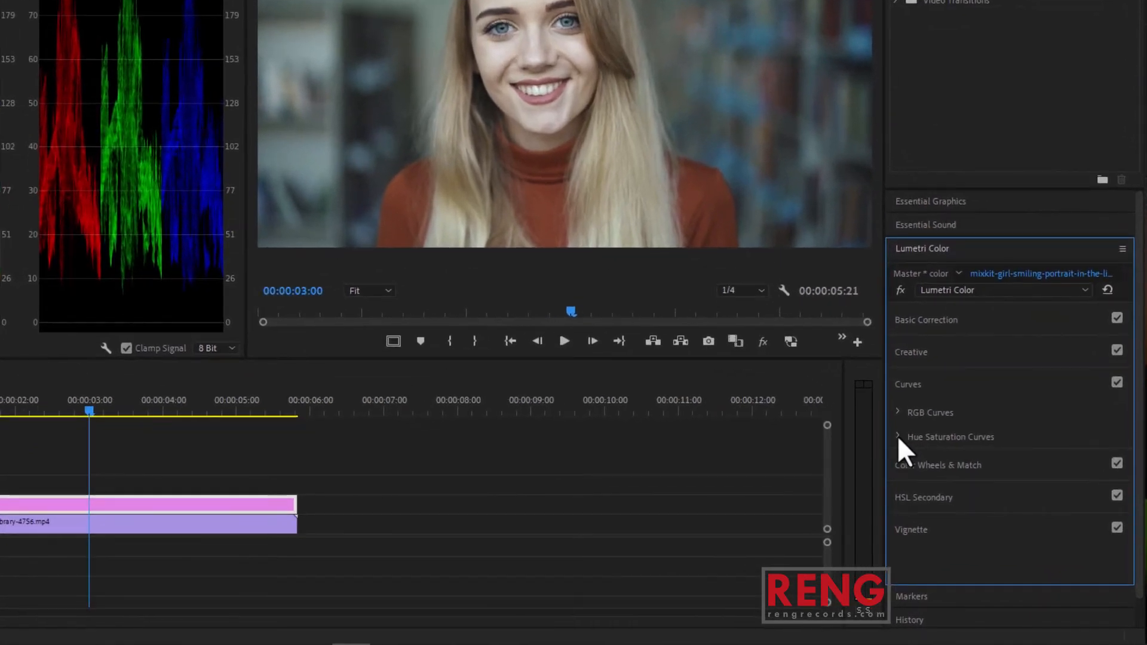
left_click(899, 437)
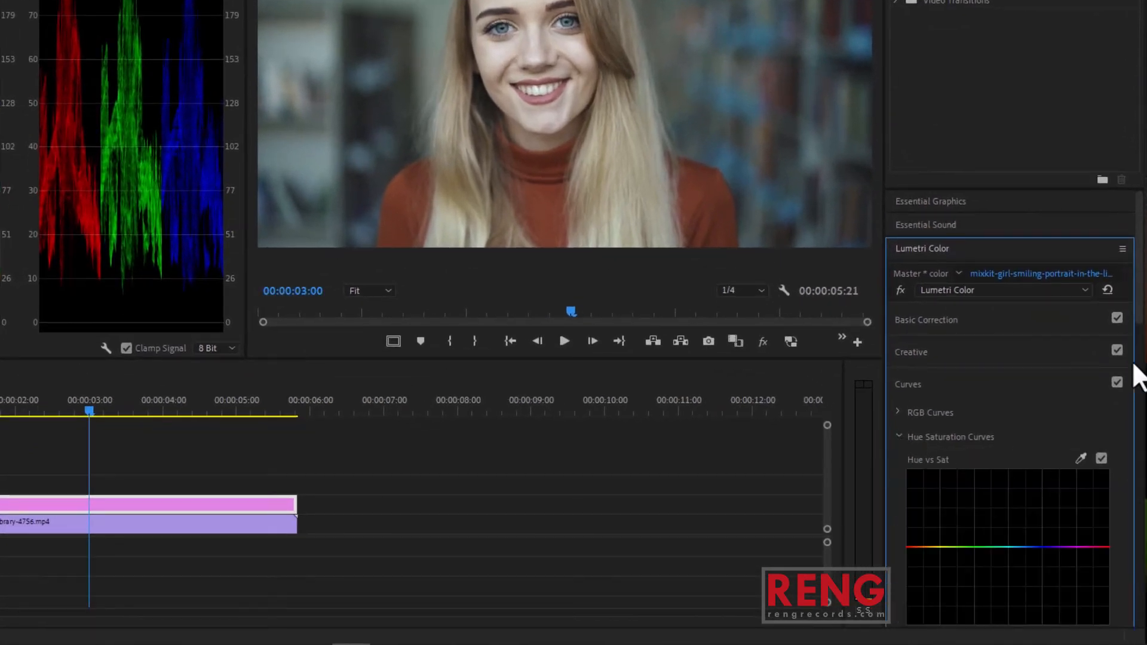
scroll(1134, 374, "down", 5)
scroll(1142, 383, "down", 6)
scroll(974, 356, "down", 9)
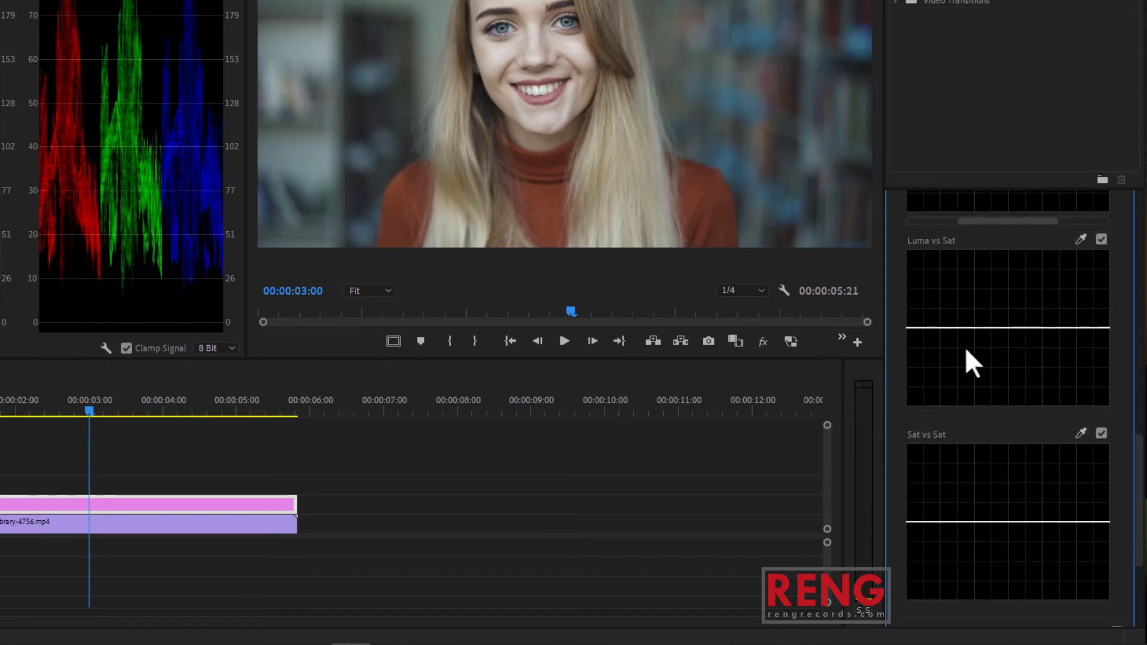
- Add a control point in the shadows of the Luma vs Sat curve and raise the curve's dark end above the baseline
left_click(950, 328)
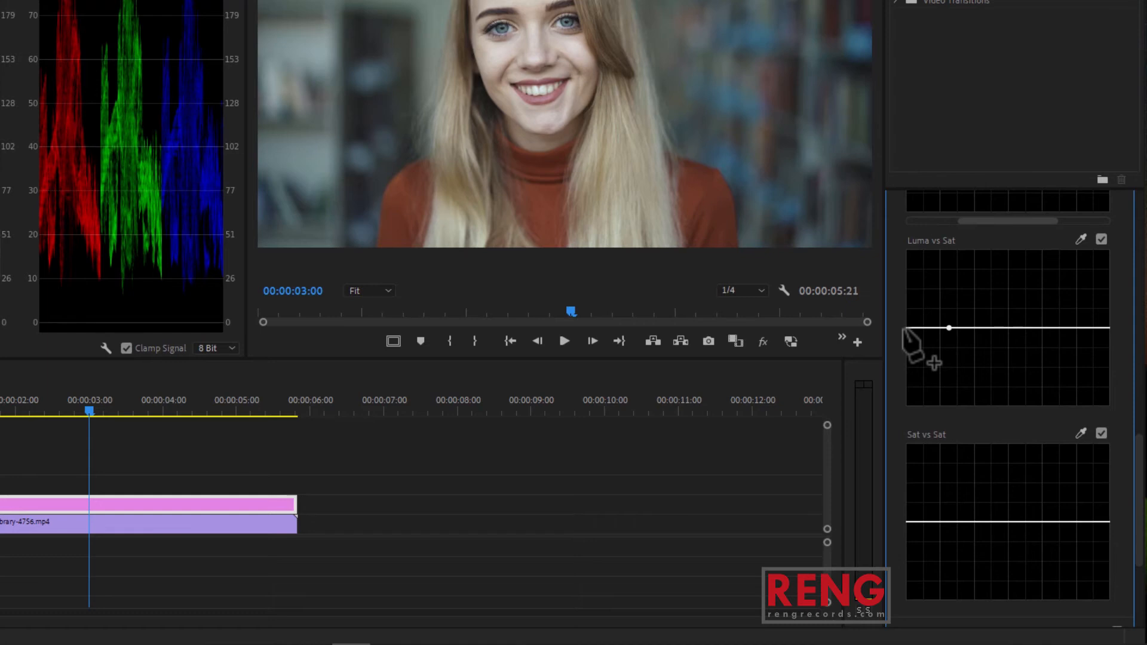
left_click_drag(908, 316, 907, 293)
left_click_drag(921, 365, 909, 328)
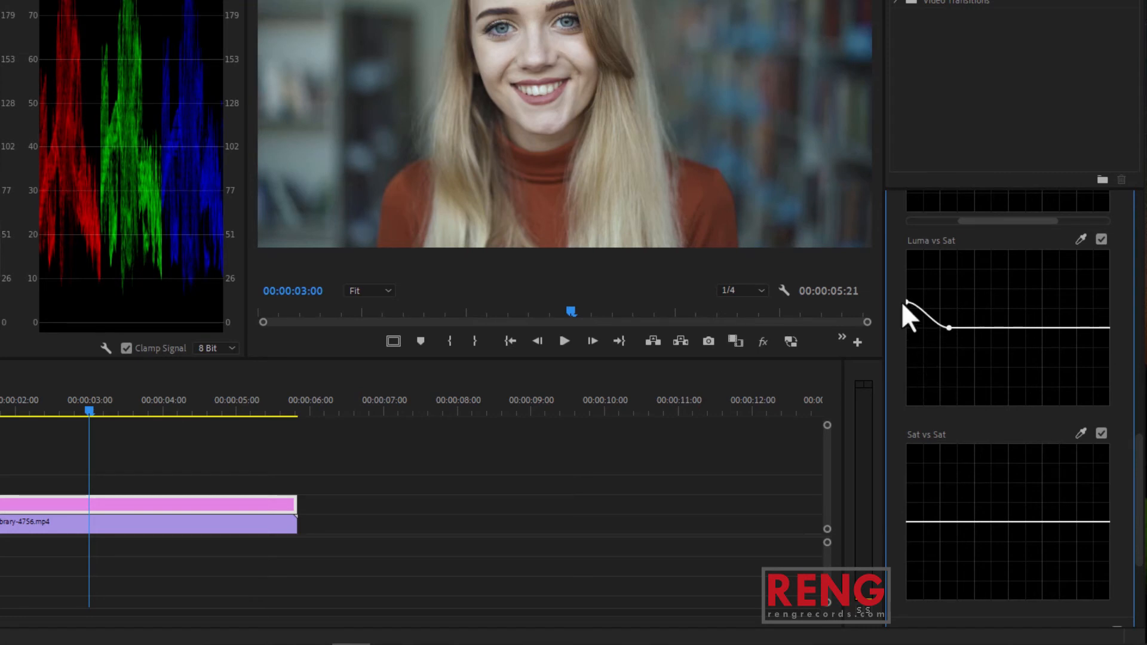
- Add a control point in the low range of the Sat vs Sat curve and raise its low-saturation end well above the baseline
left_click(942, 523)
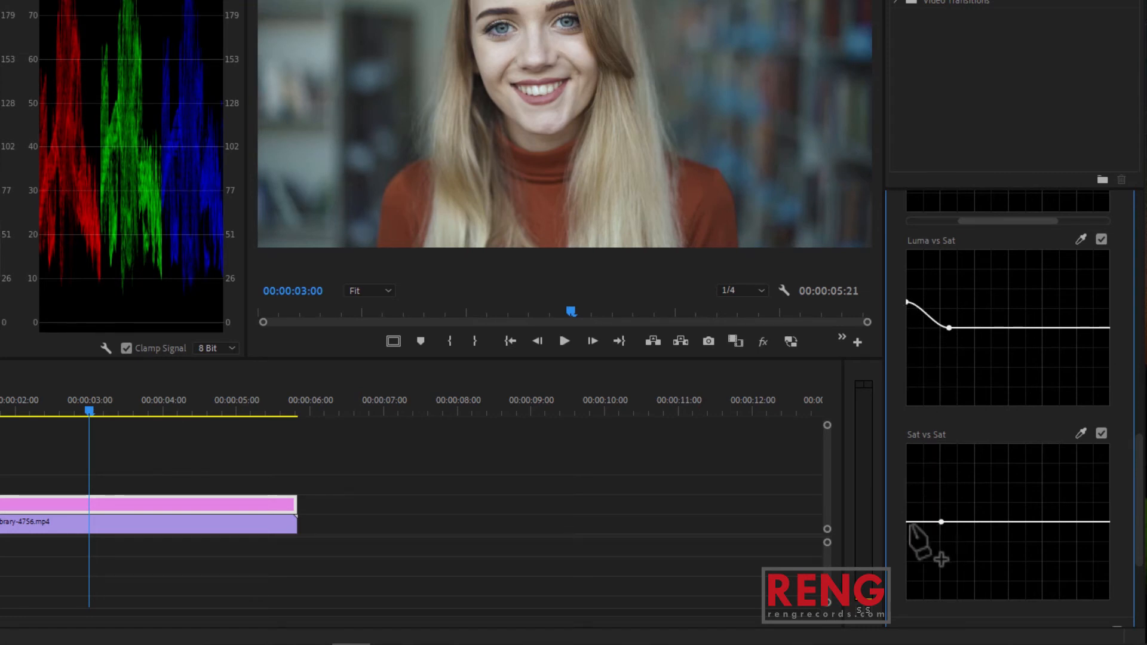
mouse_move(910, 522)
left_mouse_down()
mouse_move(911, 486)
mouse_move(910, 551)
mouse_move(903, 504)
left_mouse_up()
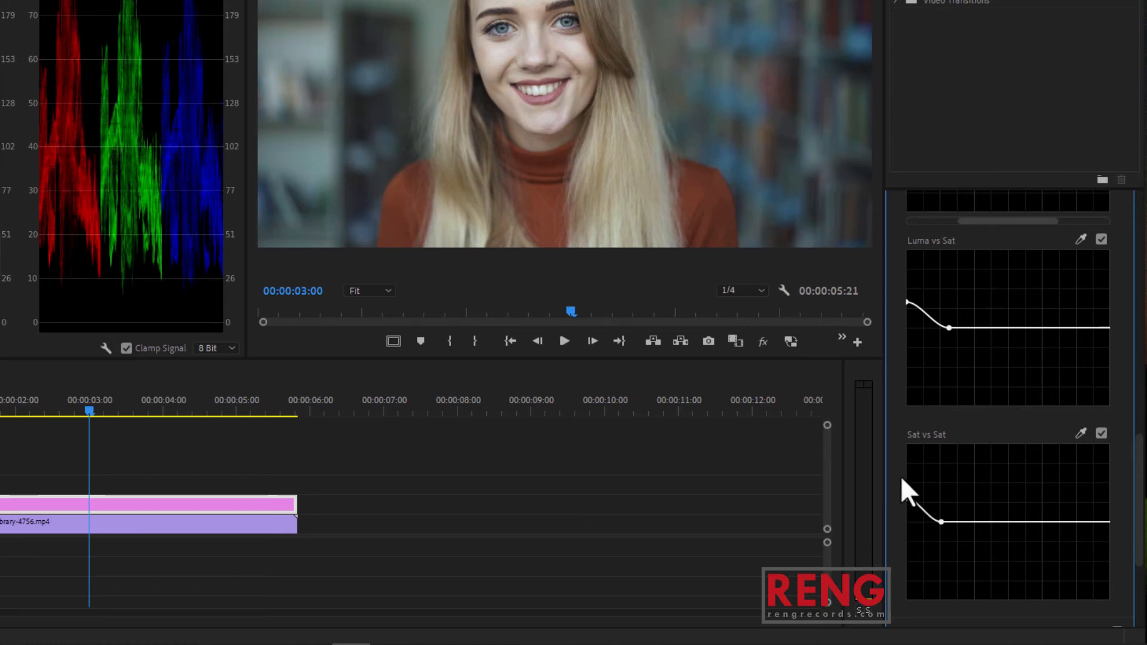
left_click_drag(895, 435, 898, 459)
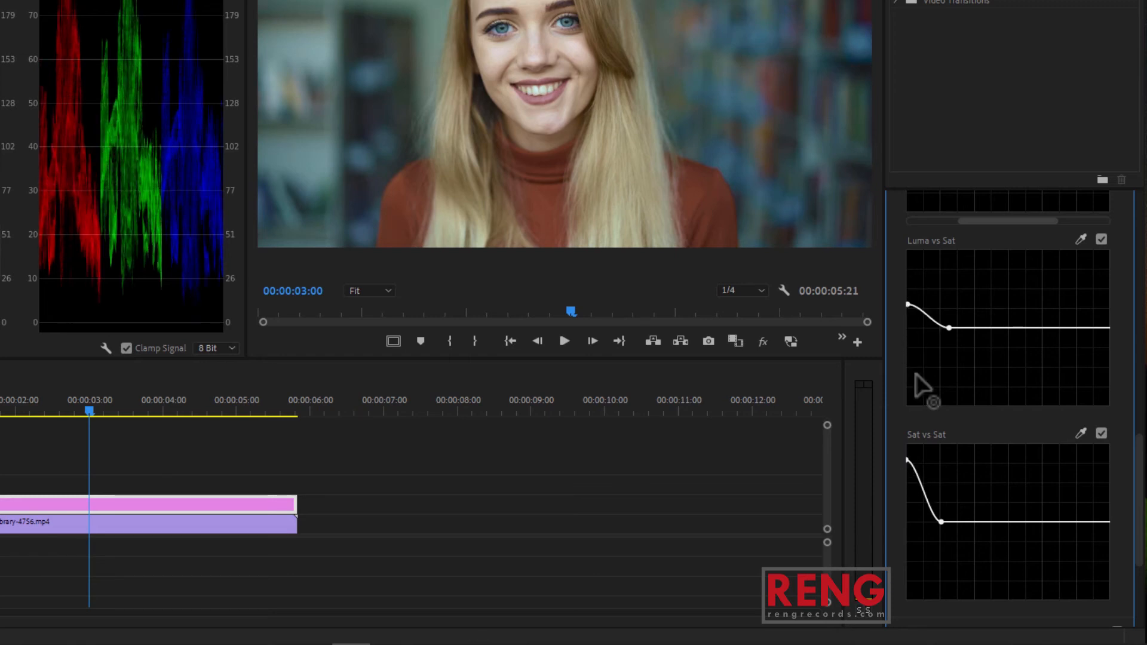
- Raise the dark end of the Luma vs Sat curve further and move its control point to the midtones, slightly below the baseline
left_click_drag(916, 412, 907, 283)
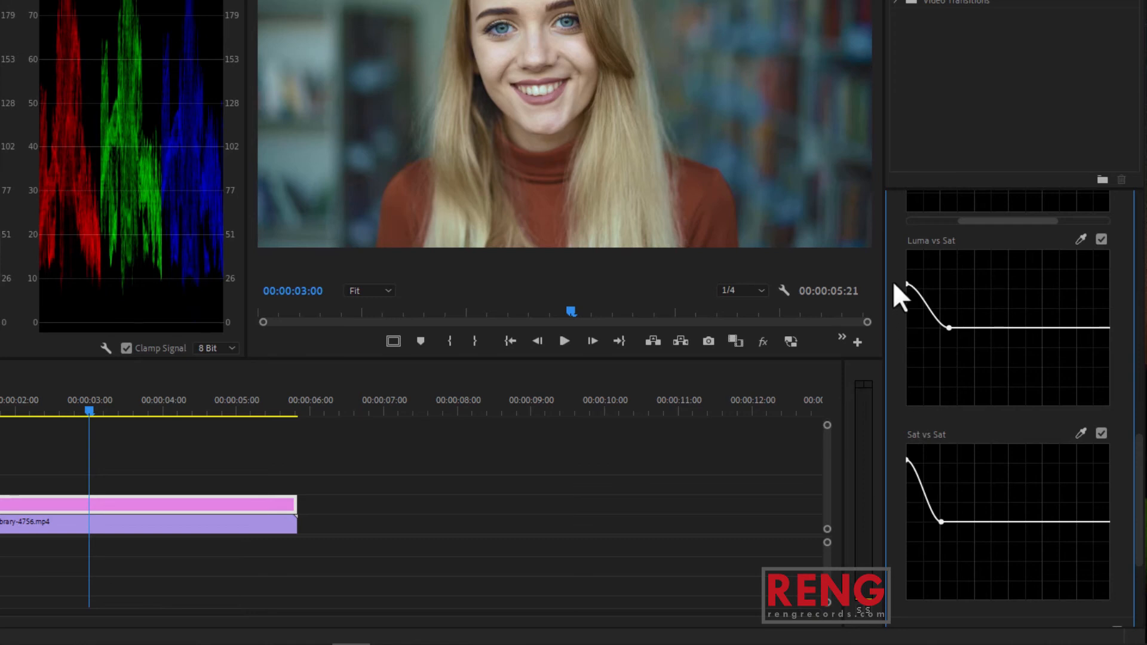
left_click_drag(950, 329, 1009, 337)
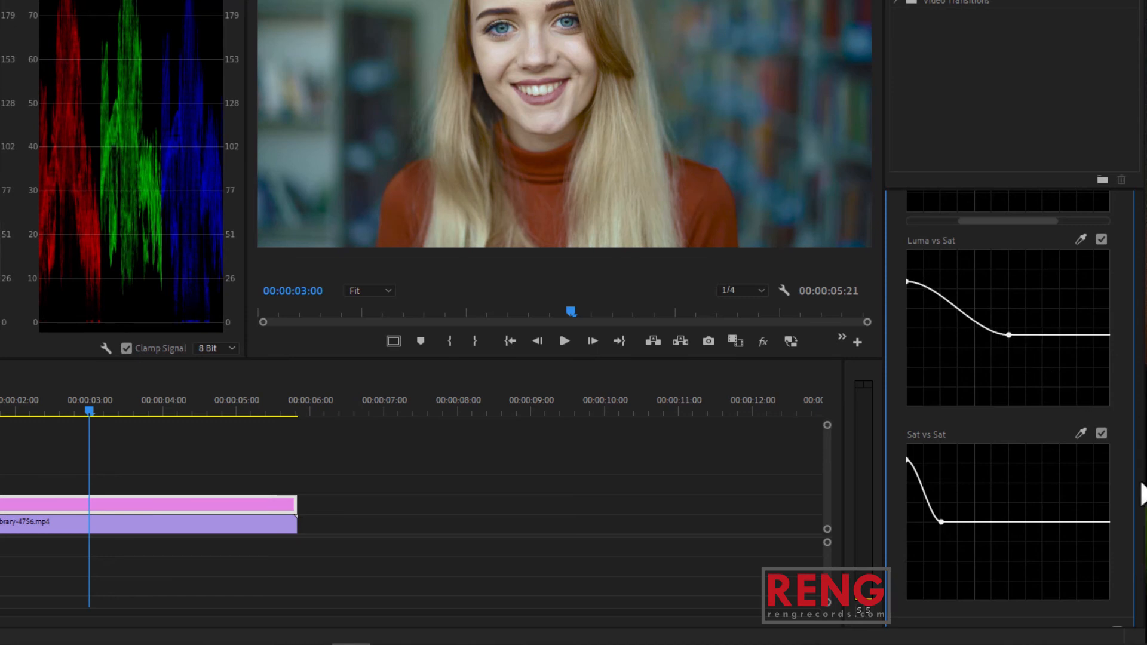
- Collapse the Hue Saturation Curves and reopen the Basic Correction settings
left_click_drag(1139, 466, 1144, 401)
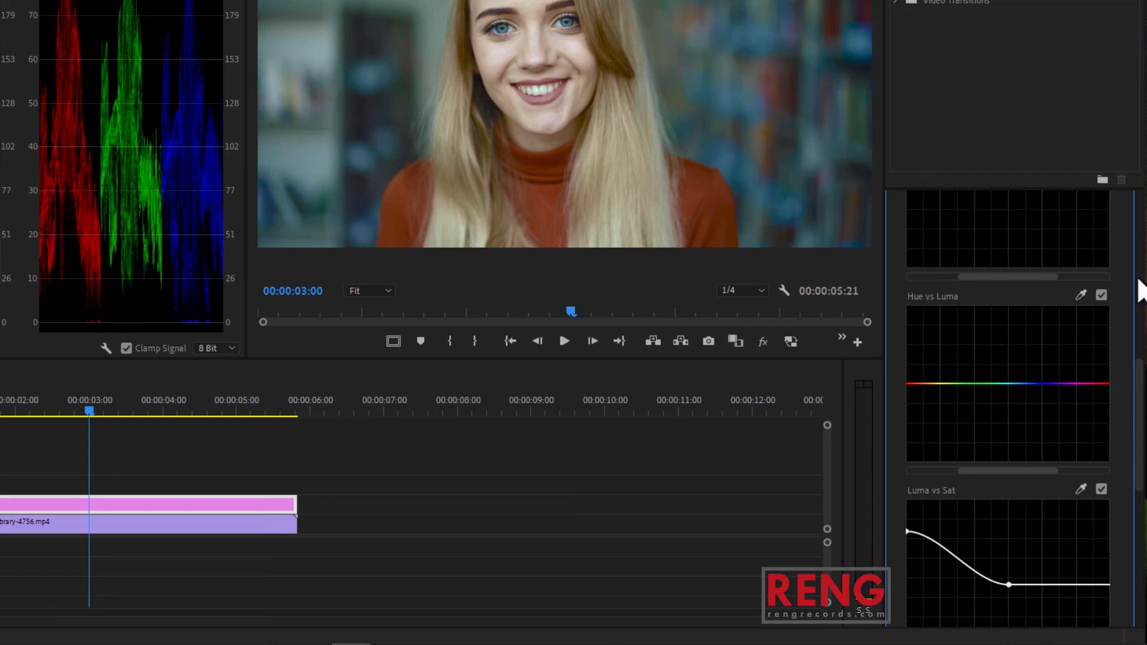
left_click_drag(1144, 401, 1138, 239)
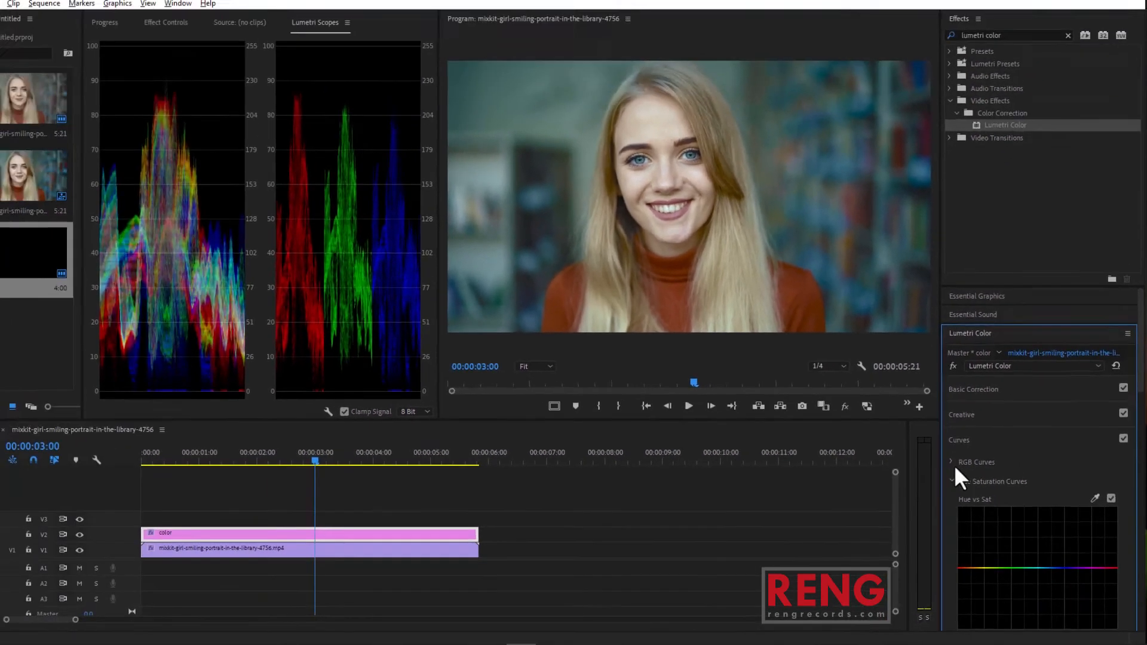
left_click(954, 482)
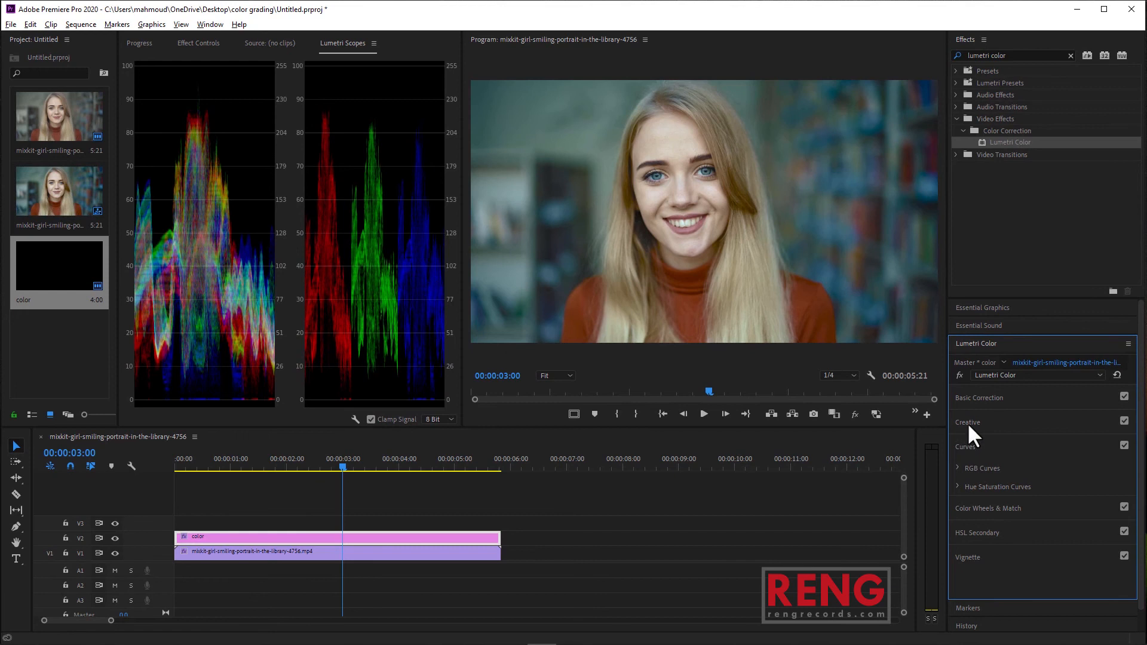
left_click(970, 398)
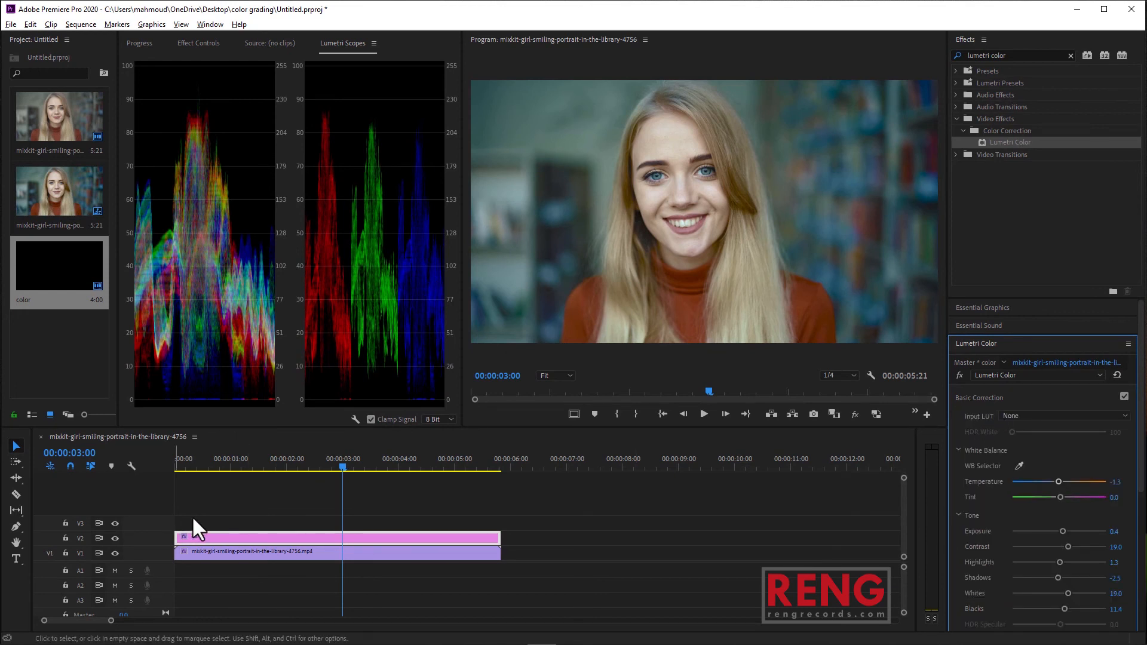
- Select the color adjustment layer and compare the clip with and without the grade by hiding and showing track V2
left_click(229, 533)
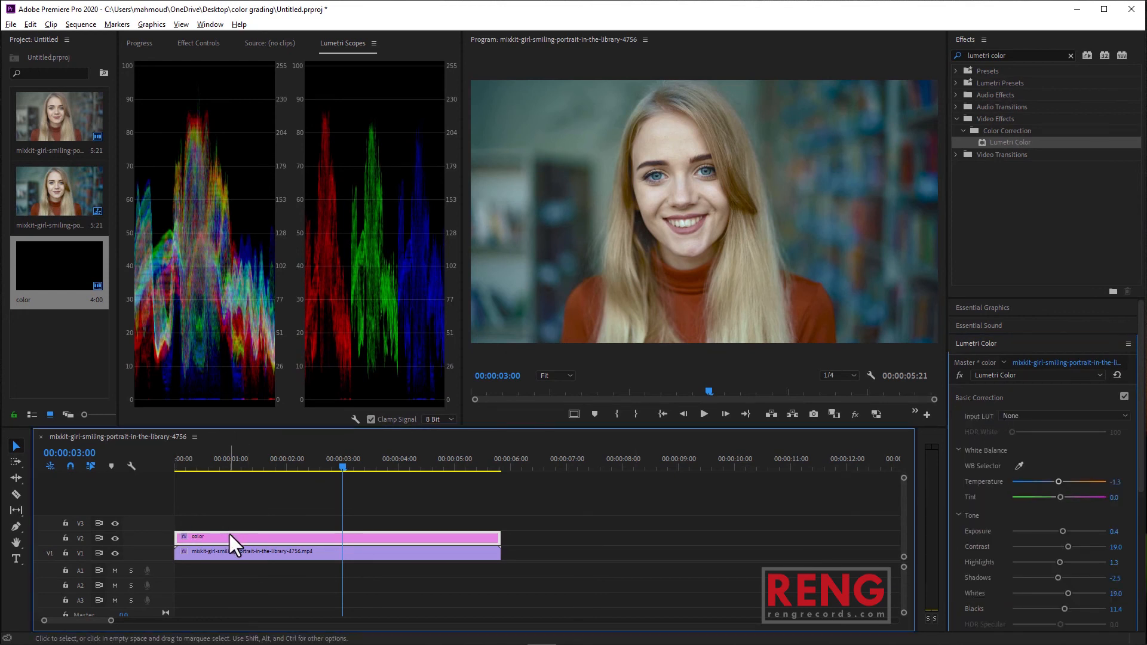
left_click(115, 539)
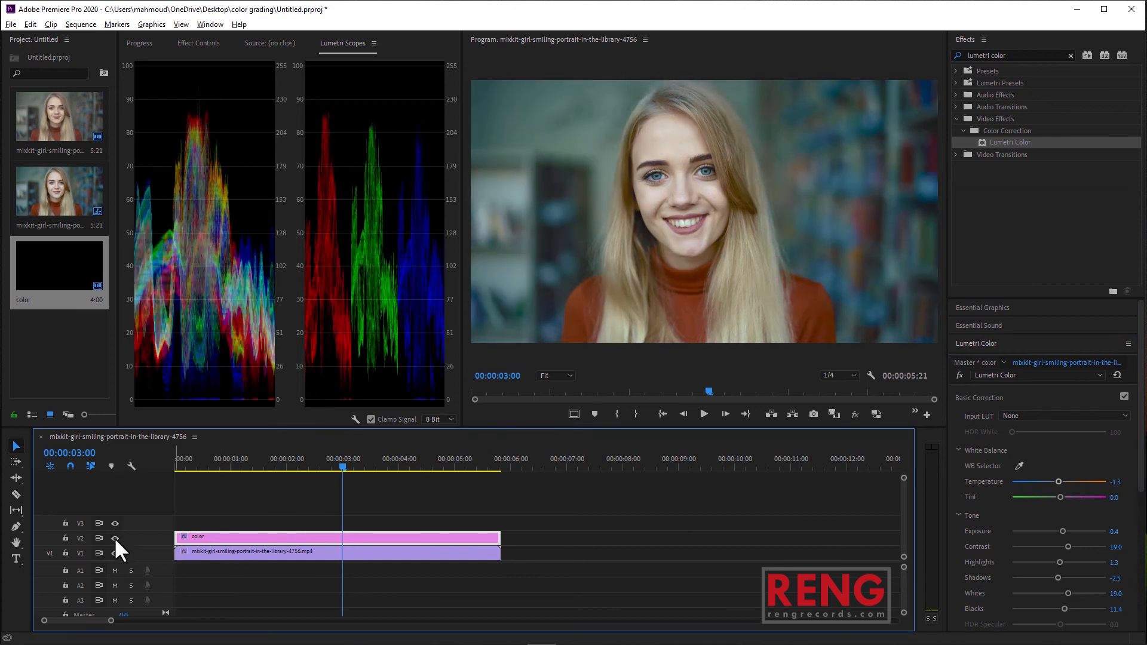
left_click(115, 538)
- Set the adjustment layer's temperature to 7.6 and compare the result with the ungraded clip by toggling track V2's visibility
left_click_drag(1059, 480, 1060, 476)
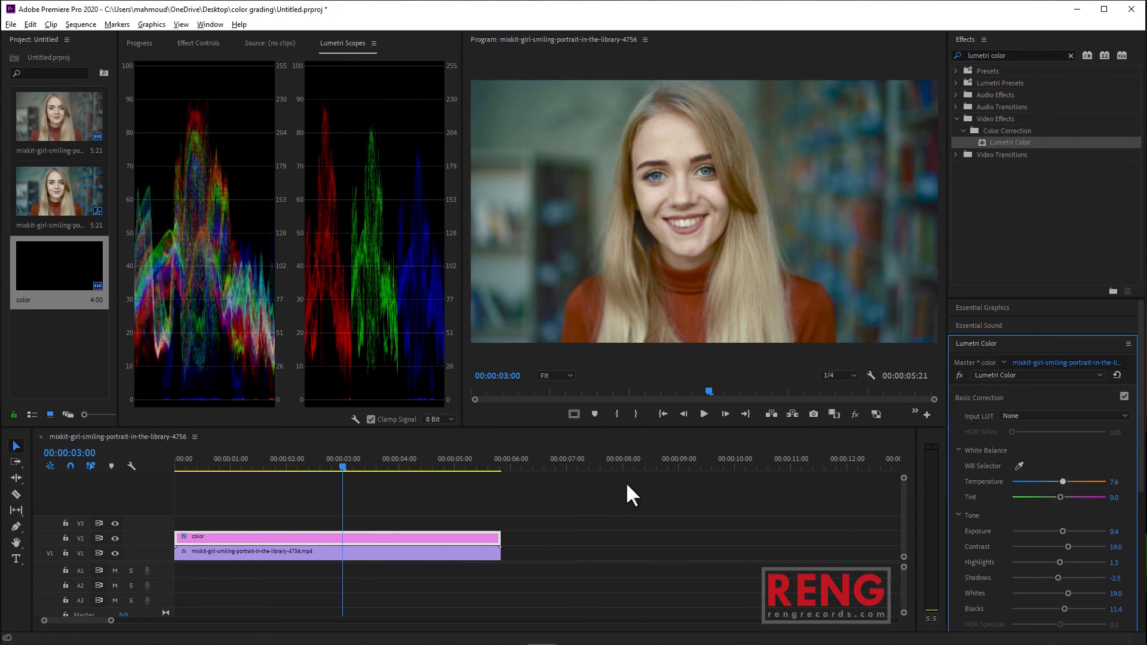
left_click(115, 539)
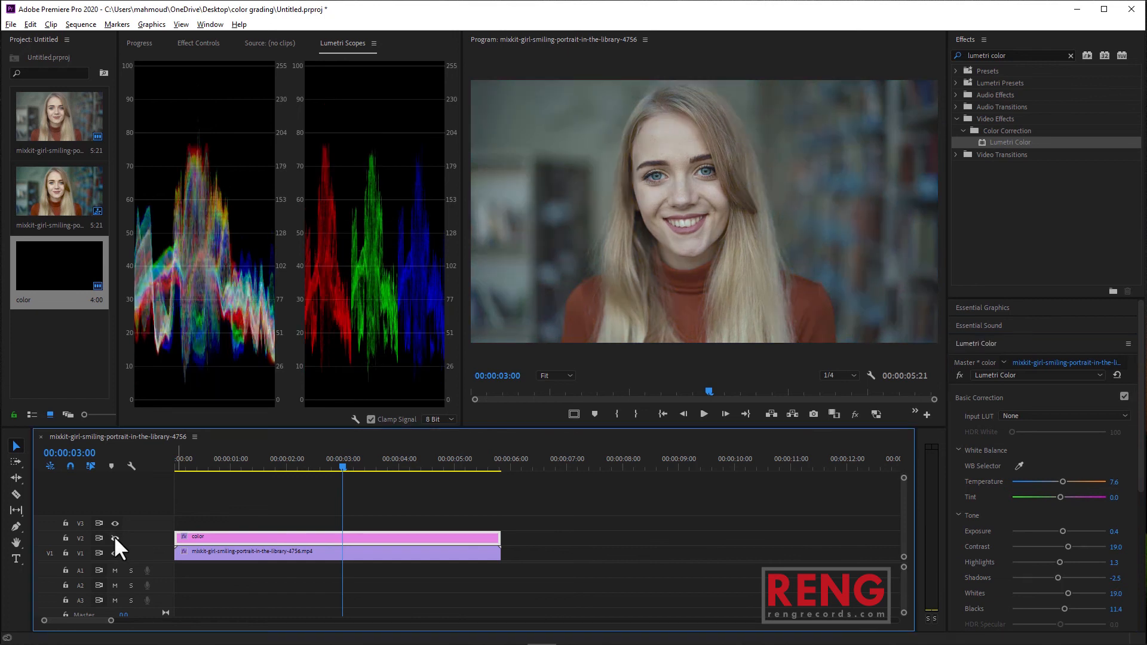
left_click(115, 538)
left_click(115, 538)
left_click(115, 538)
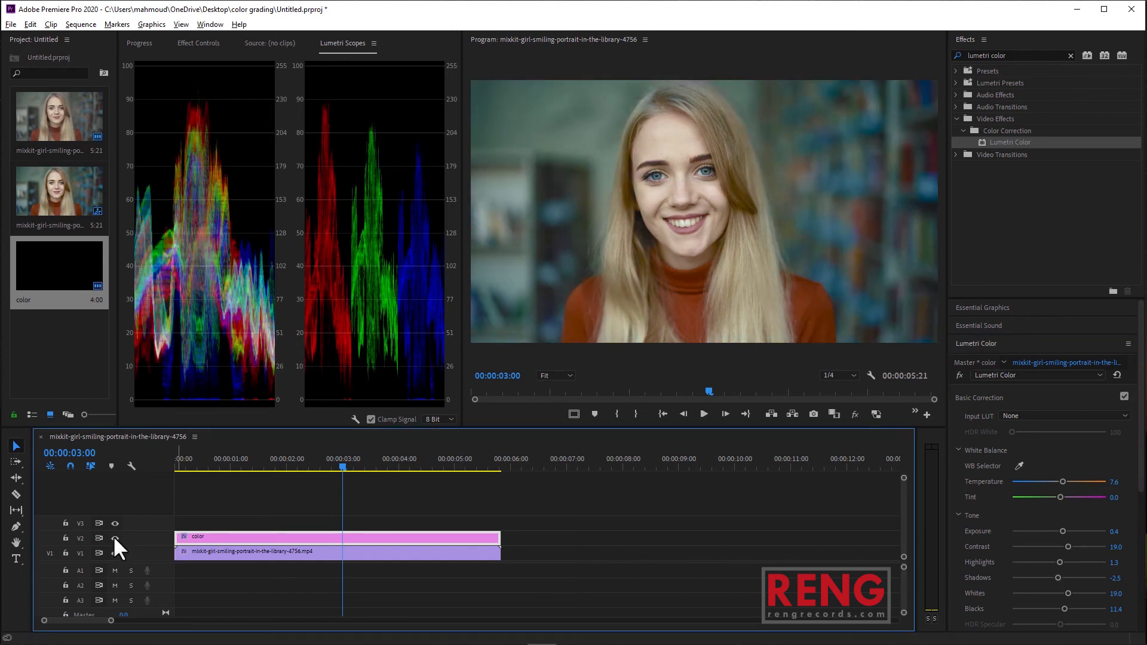